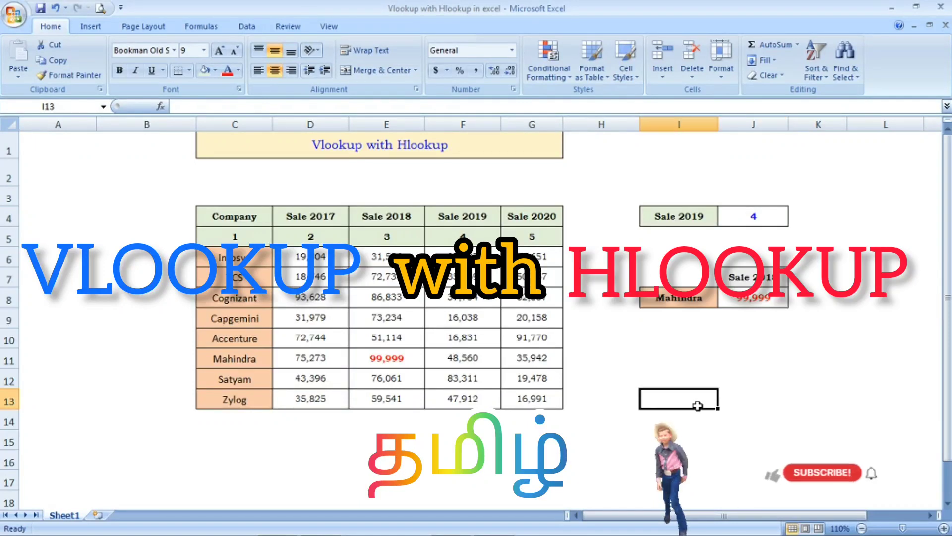
# Review the column headers and the HLOOKUP formula behind the Sale 2019 result
pyautogui.click(446, 149)
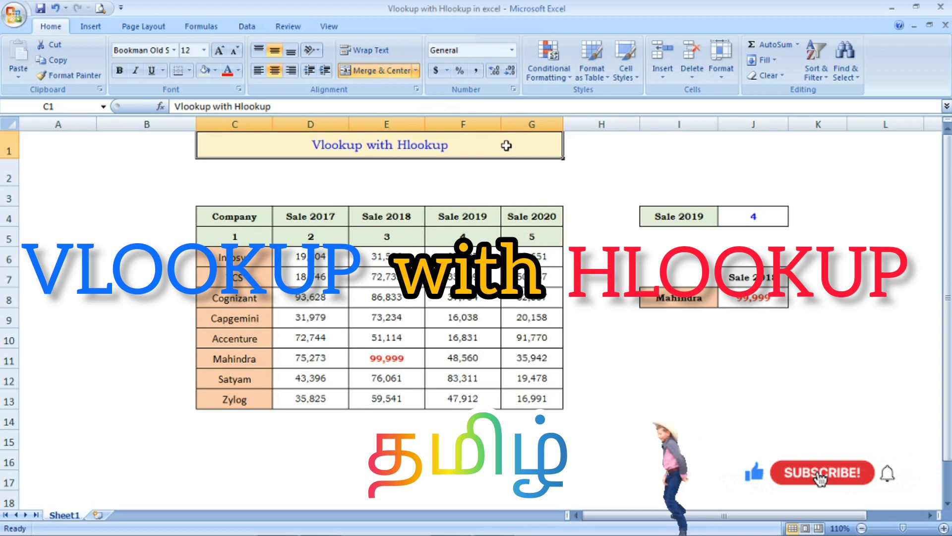
pyautogui.click(475, 233)
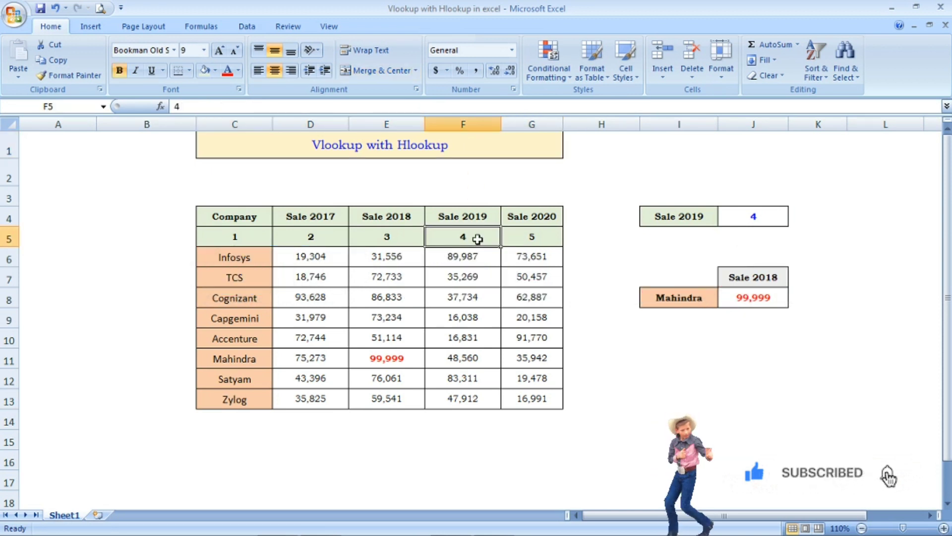
pyautogui.click(430, 146)
pyautogui.click(391, 237)
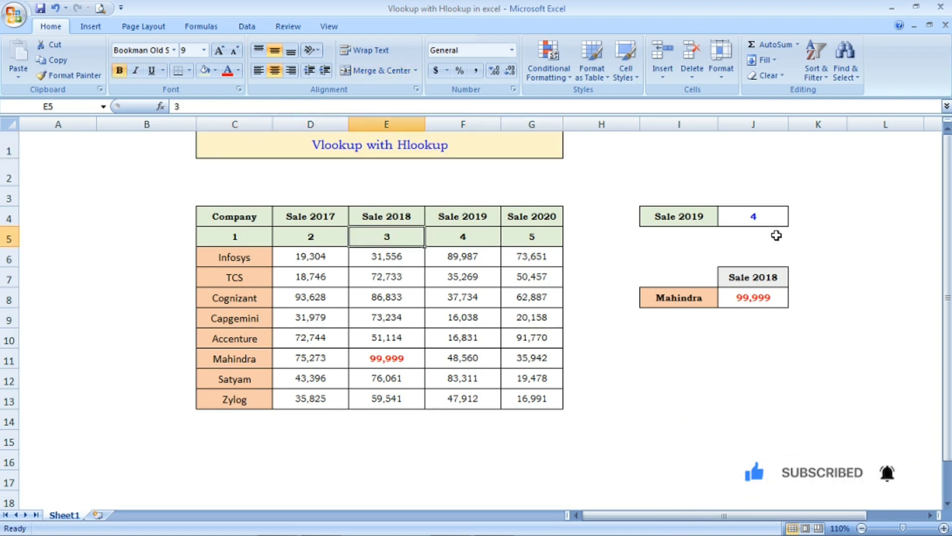
pyautogui.click(778, 217)
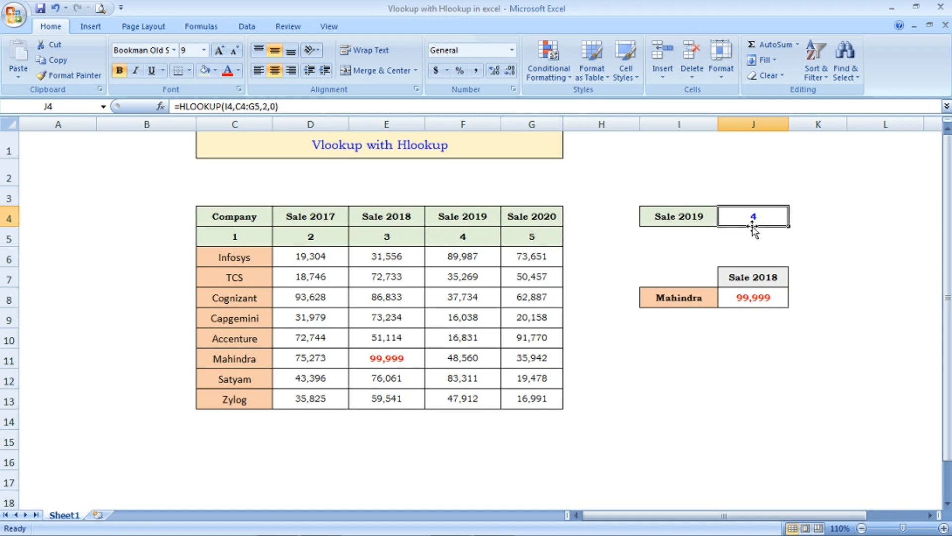
pyautogui.click(468, 215)
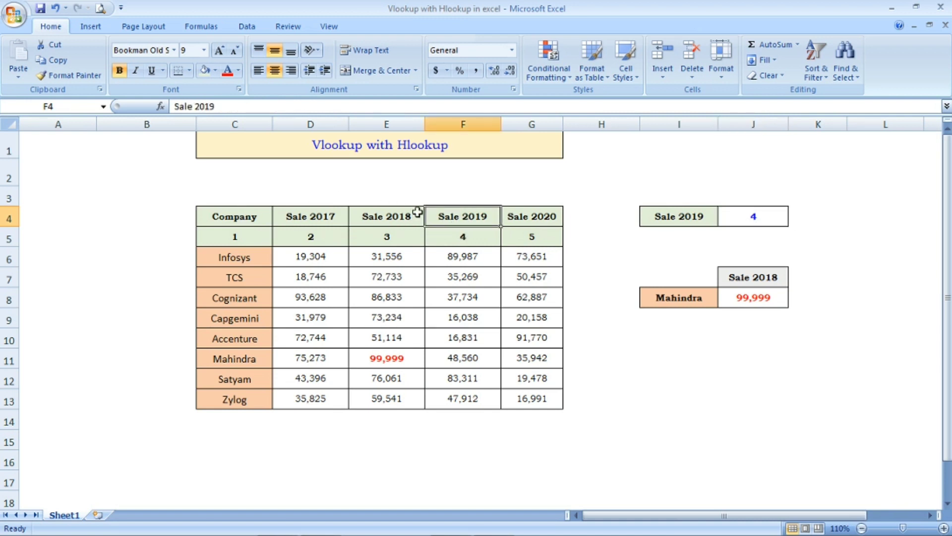
# Review the nested lookup formula returning Mahindra's Sale 2018 figure, 99,999
pyautogui.click(750, 294)
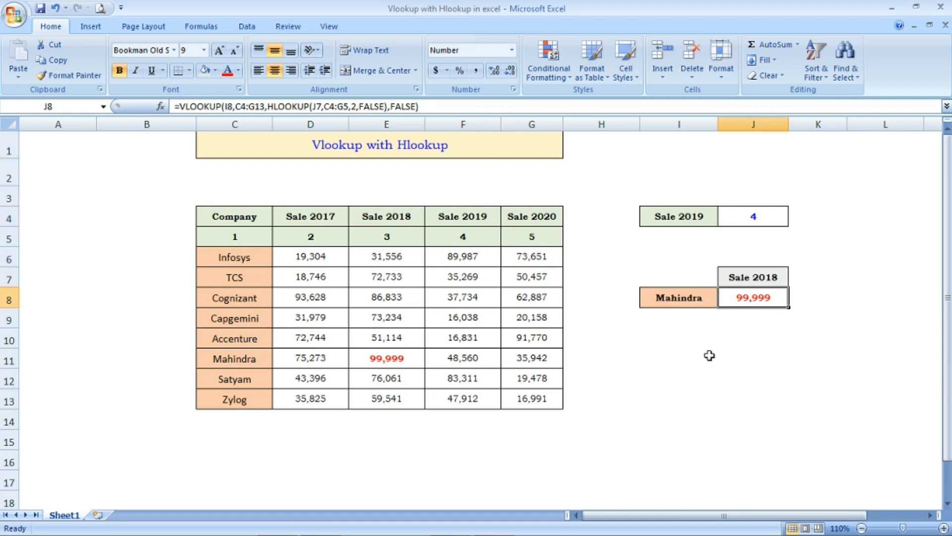
pyautogui.click(217, 362)
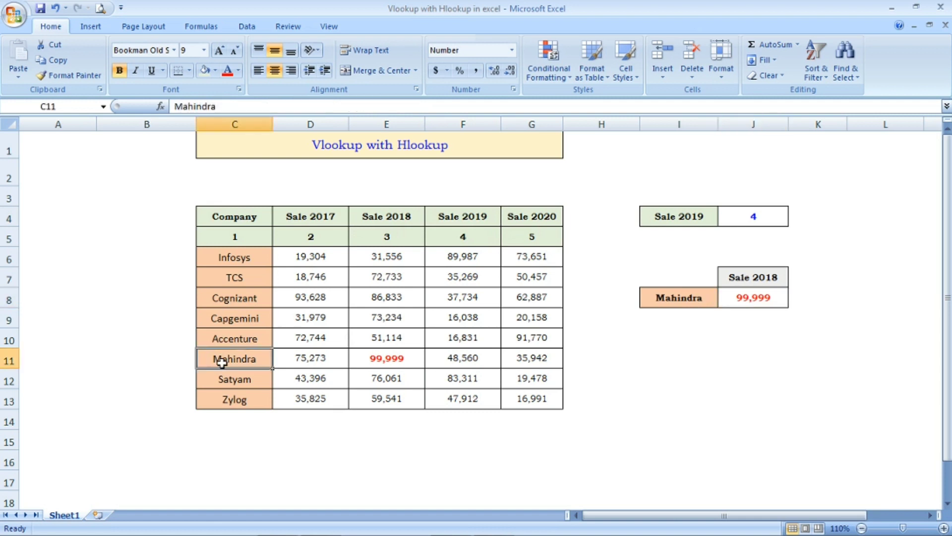
pyautogui.click(392, 366)
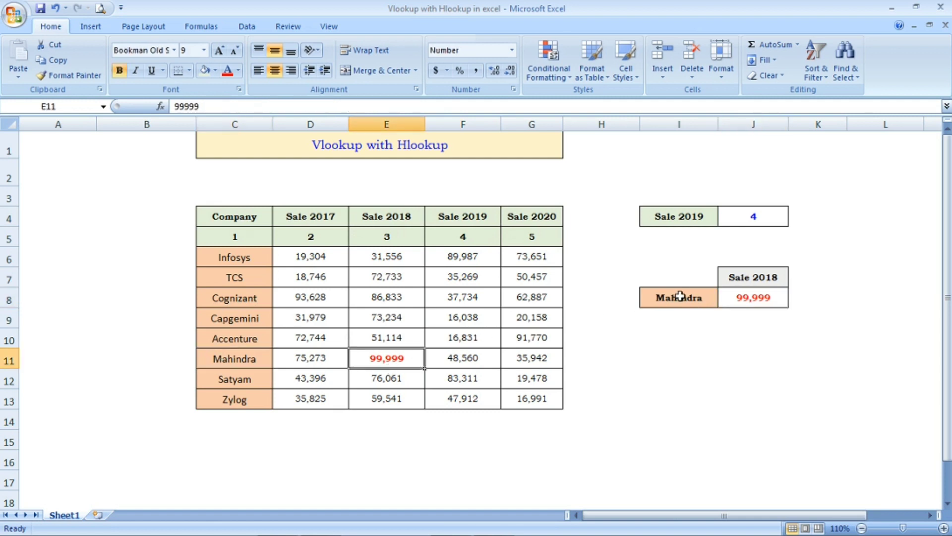
pyautogui.click(744, 276)
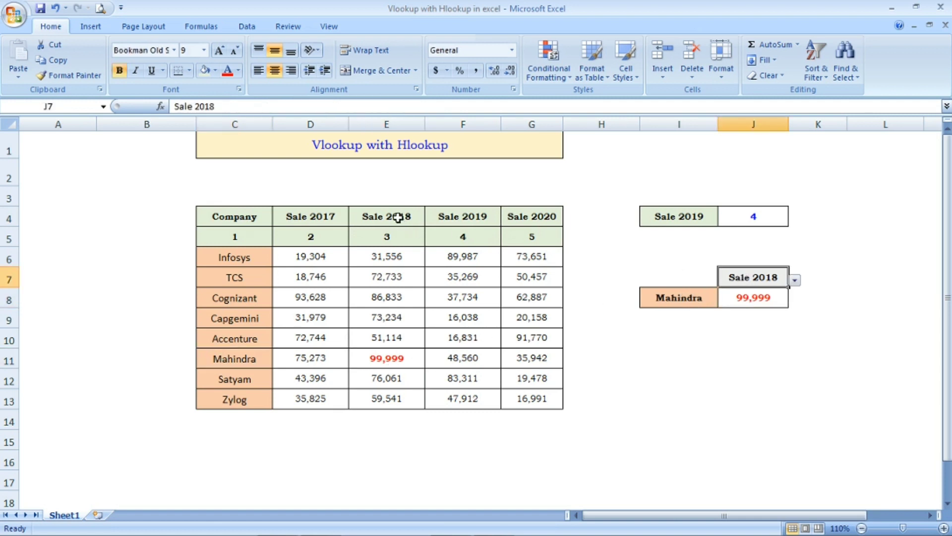
pyautogui.click(401, 352)
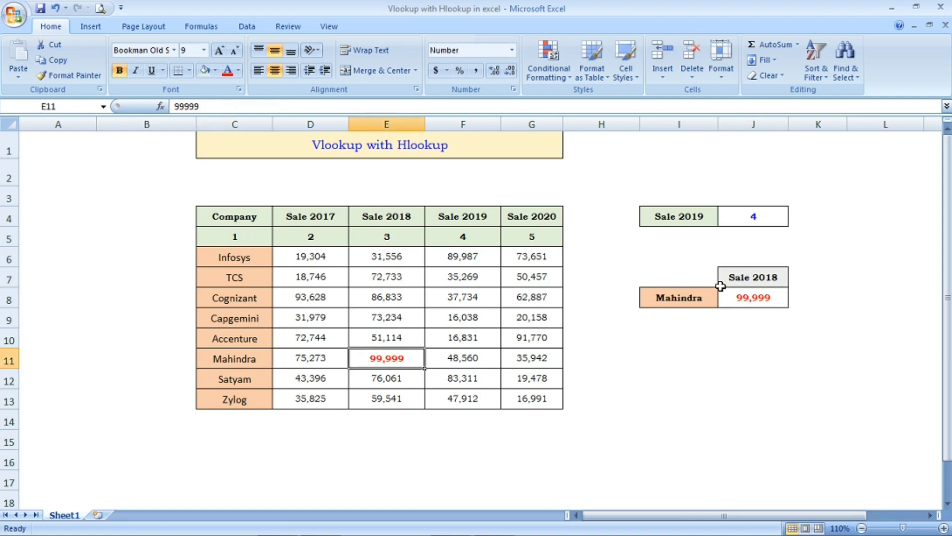
pyautogui.click(745, 301)
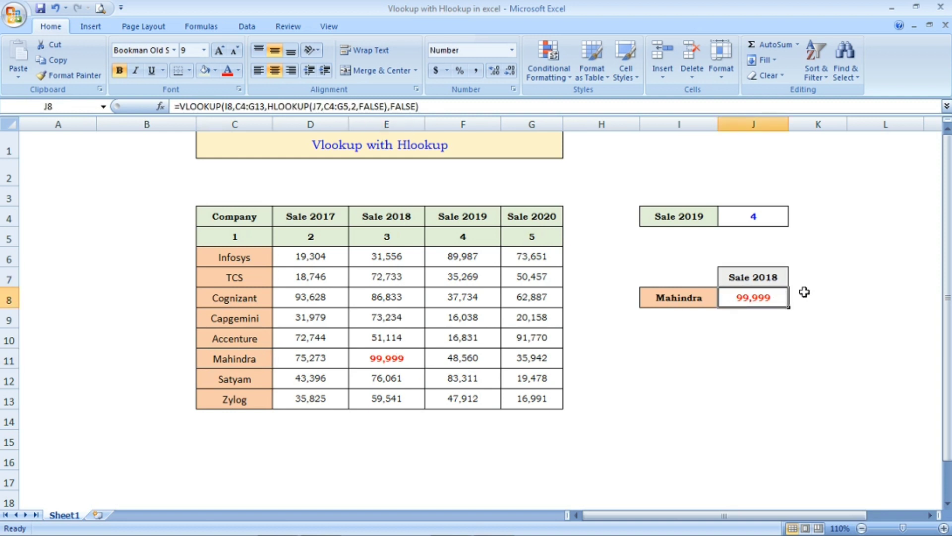
pyautogui.click(696, 371)
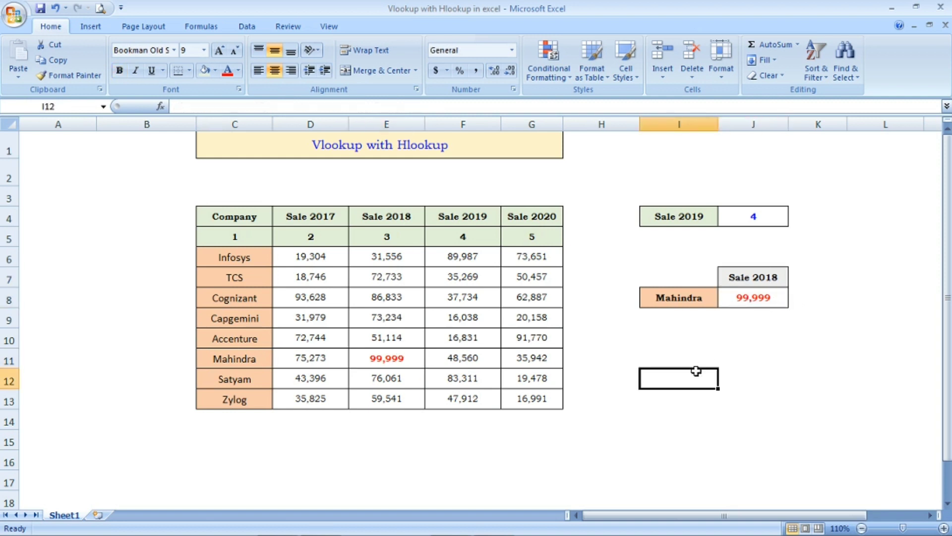
# Select the now-empty Sale 2019 result cell and its label cell
pyautogui.click(534, 484)
pyautogui.click(430, 466)
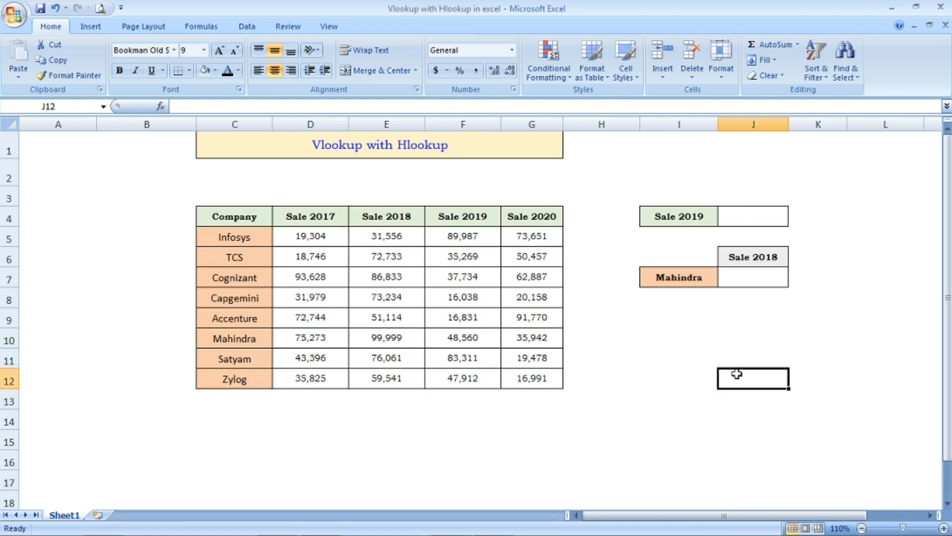
pyautogui.click(695, 296)
pyautogui.click(752, 215)
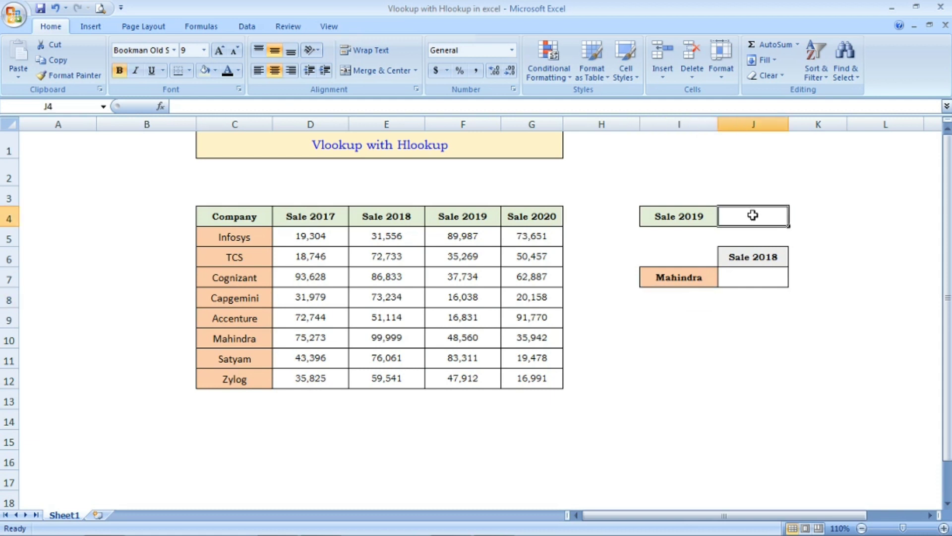
pyautogui.click(698, 219)
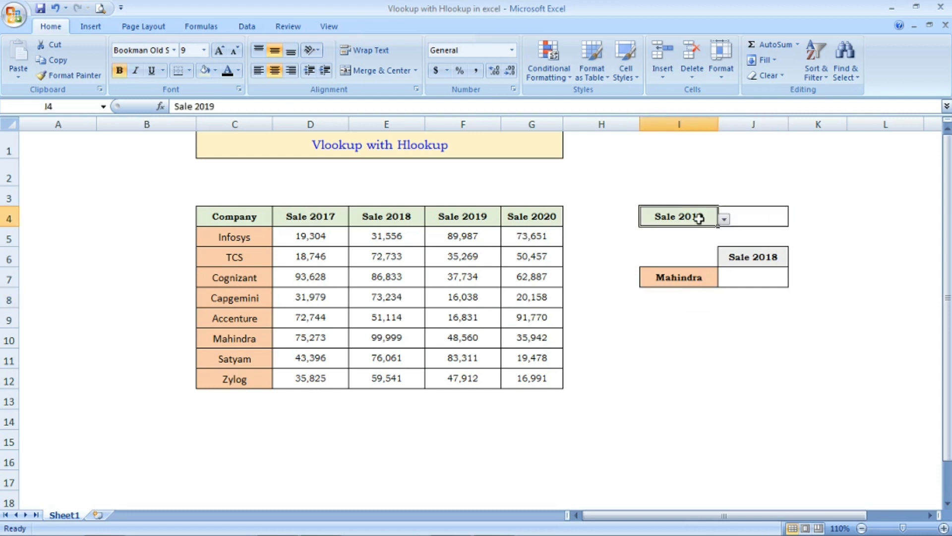
pyautogui.click(749, 221)
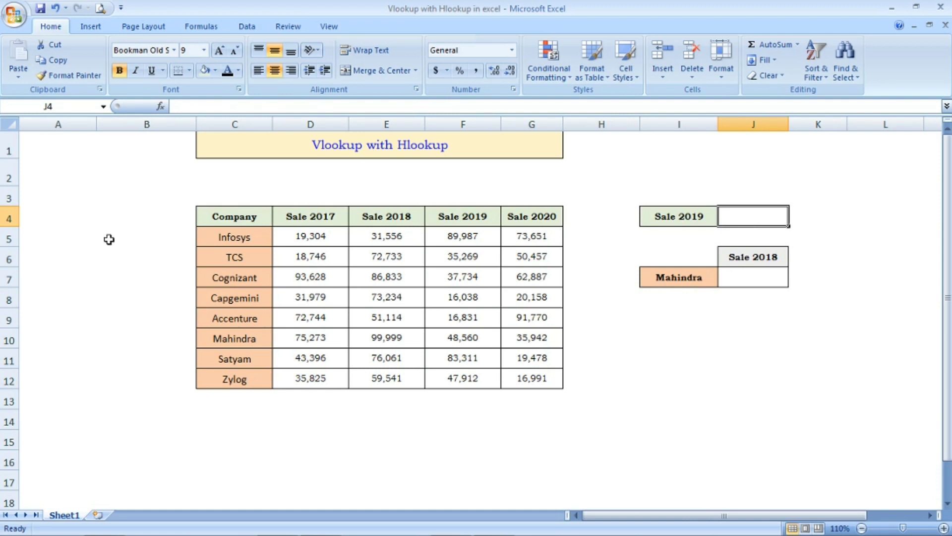
# Insert a blank row 5 above the Infosys row
pyautogui.click(8, 238)
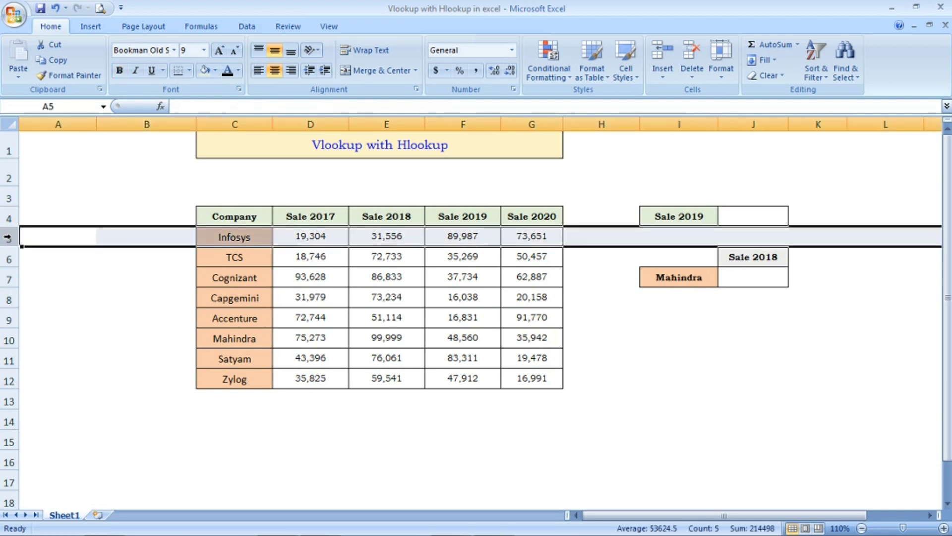
pyautogui.rightClick(8, 238)
pyautogui.click(50, 308)
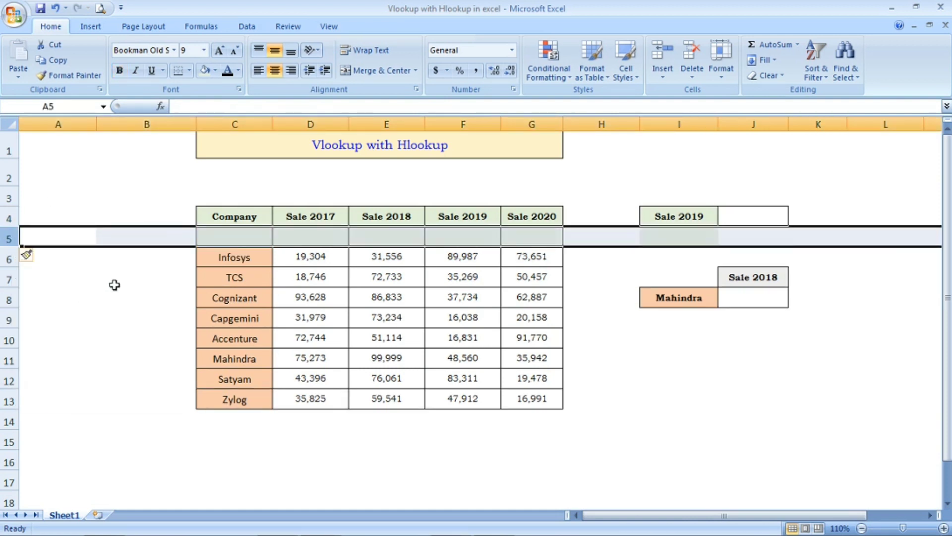
# Number the new row's columns 1 to 5 across C5:G5
pyautogui.click(240, 238)
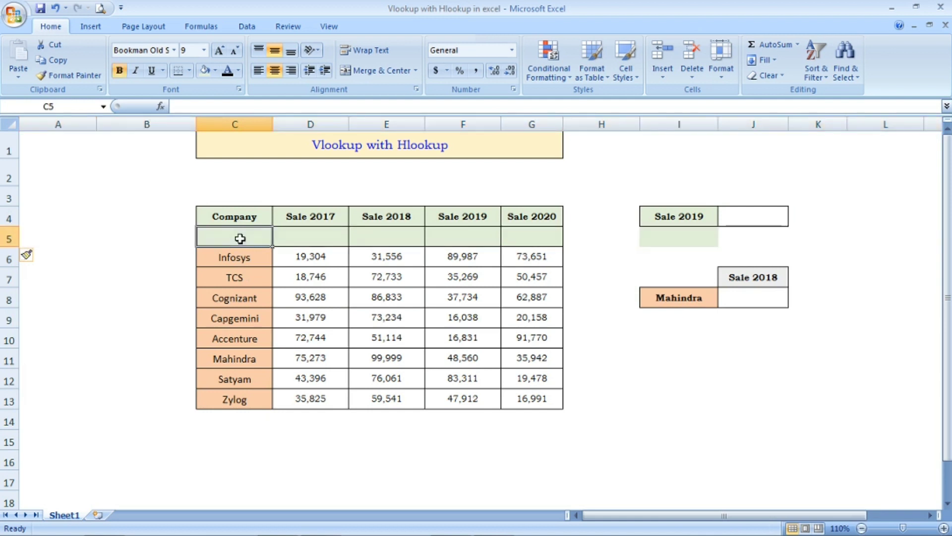
pyautogui.press('Down')
pyautogui.press('Up')
pyautogui.press('Right')
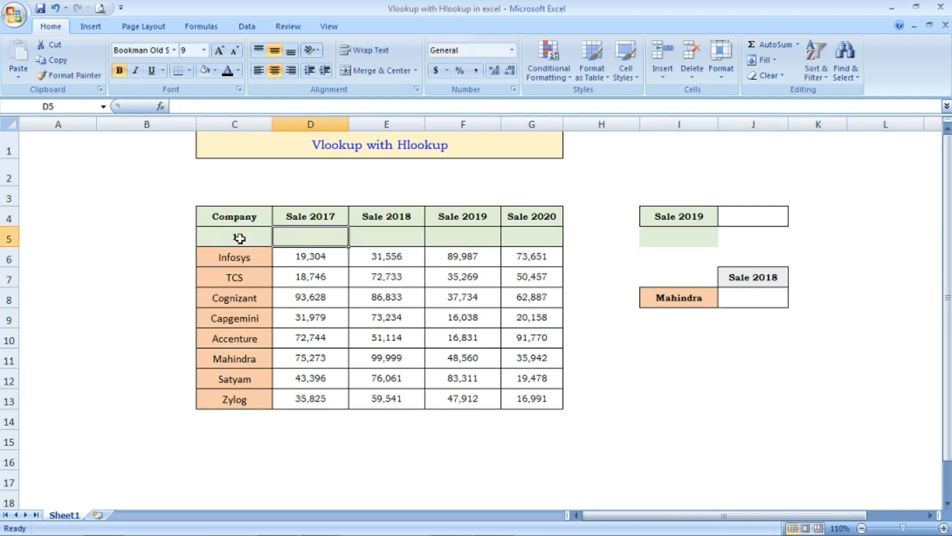
pyautogui.write('2')
pyautogui.press('Tab')
pyautogui.write('3')
pyautogui.press('Tab')
pyautogui.write('4')
pyautogui.press('Tab')
pyautogui.write('5')
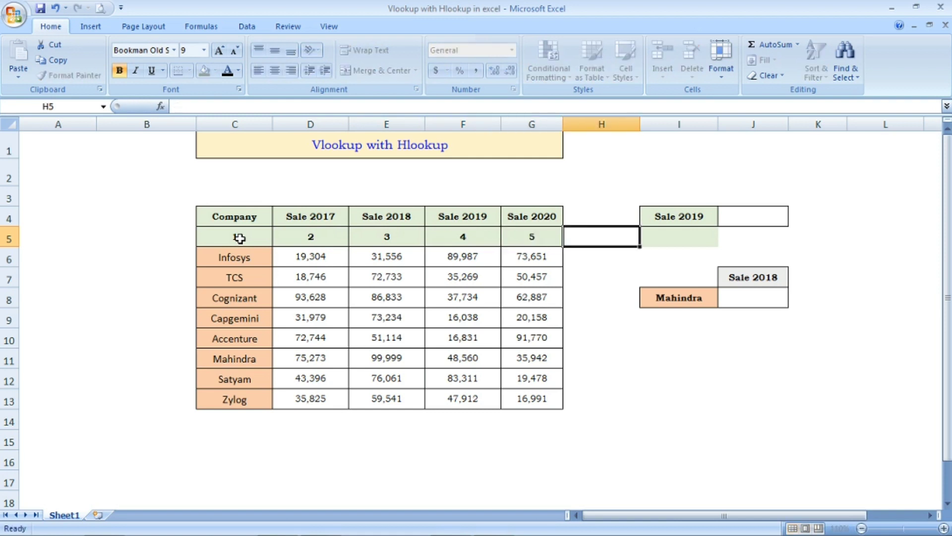
# Check the column numbers and clear the stray green fill from I5
pyautogui.click(422, 233)
pyautogui.click(471, 241)
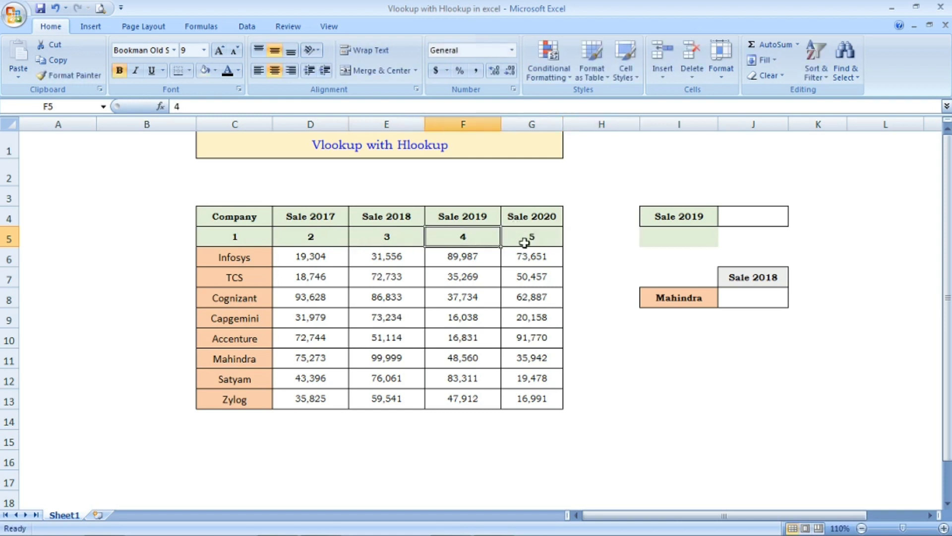
pyautogui.click(700, 234)
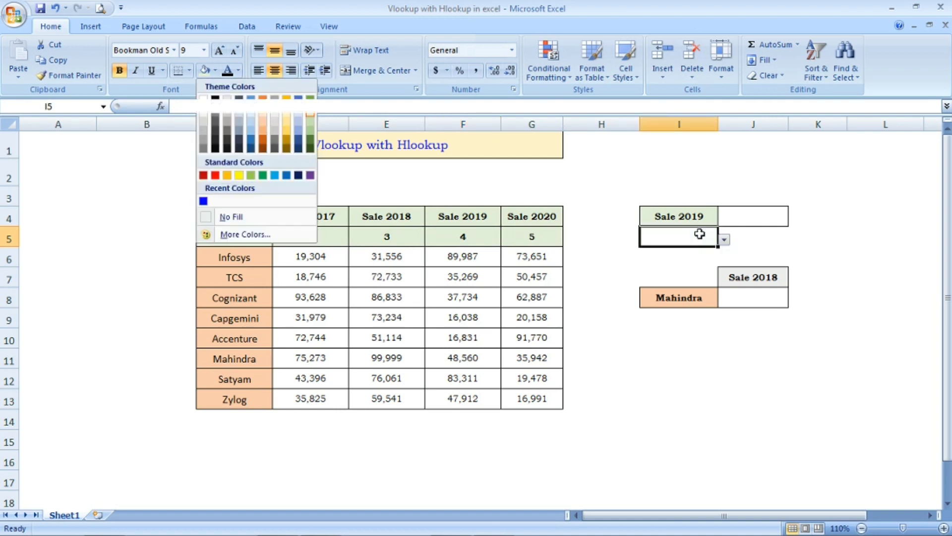
pyautogui.click(775, 212)
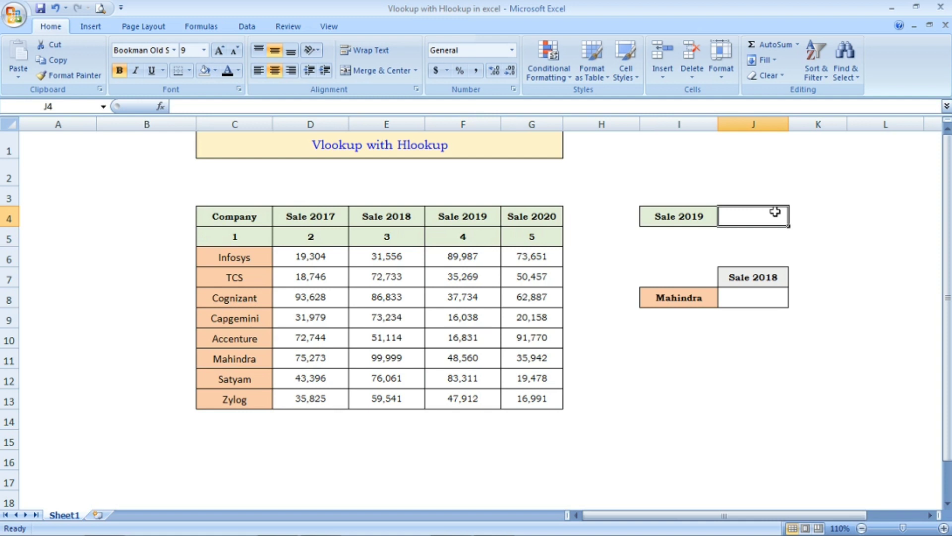
# Start =HLOOKUP in J4 with I4 as lookup value and C4:G5 as the range
pyautogui.write('=hlo')
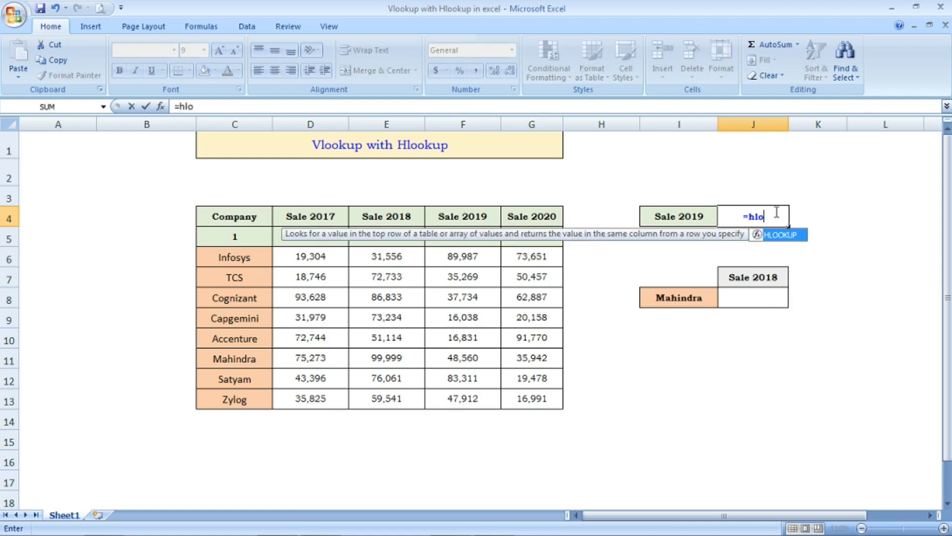
pyautogui.write('okup(')
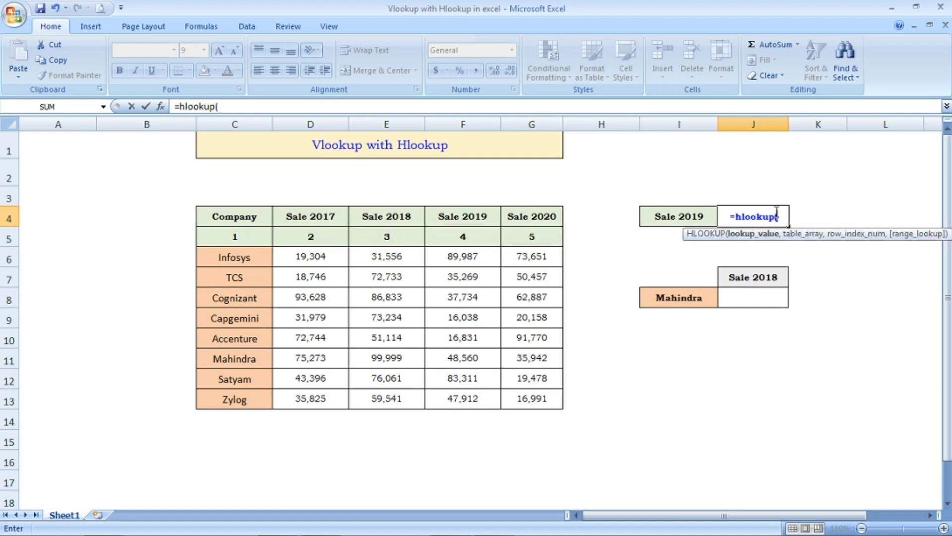
pyautogui.click(684, 213)
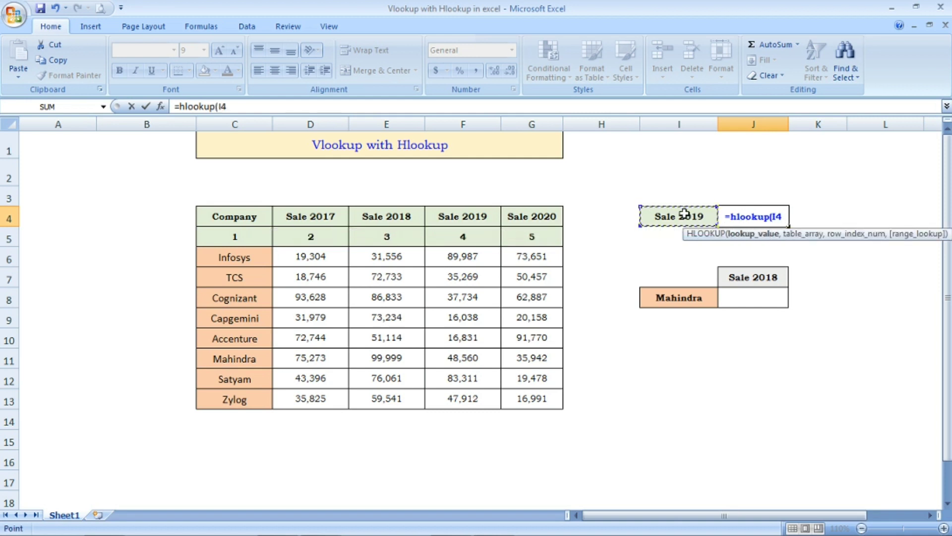
pyautogui.write(',')
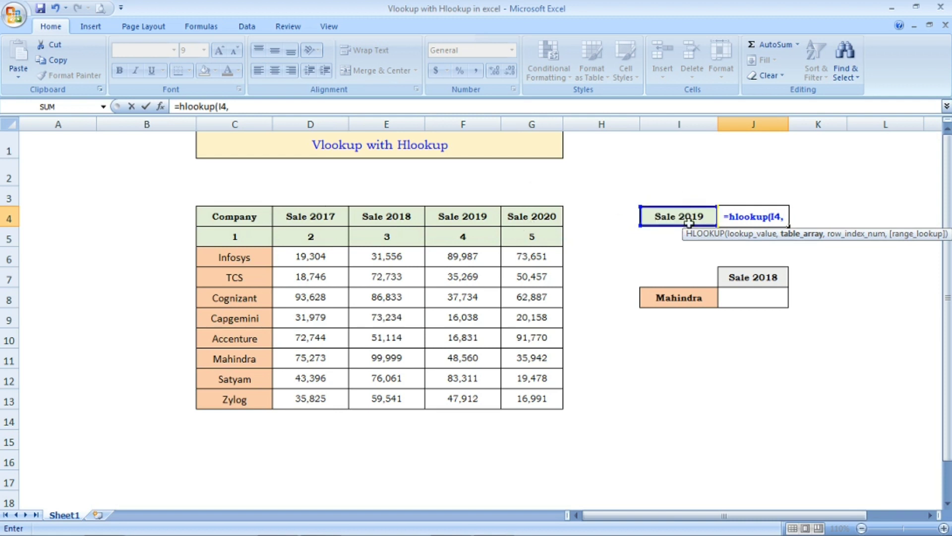
pyautogui.click(249, 219)
pyautogui.hotkey('shift', 'Down')
pyautogui.hotkey('shift', 'Right')
pyautogui.hotkey('shift', 'Right')
pyautogui.hotkey('shift', 'Right')
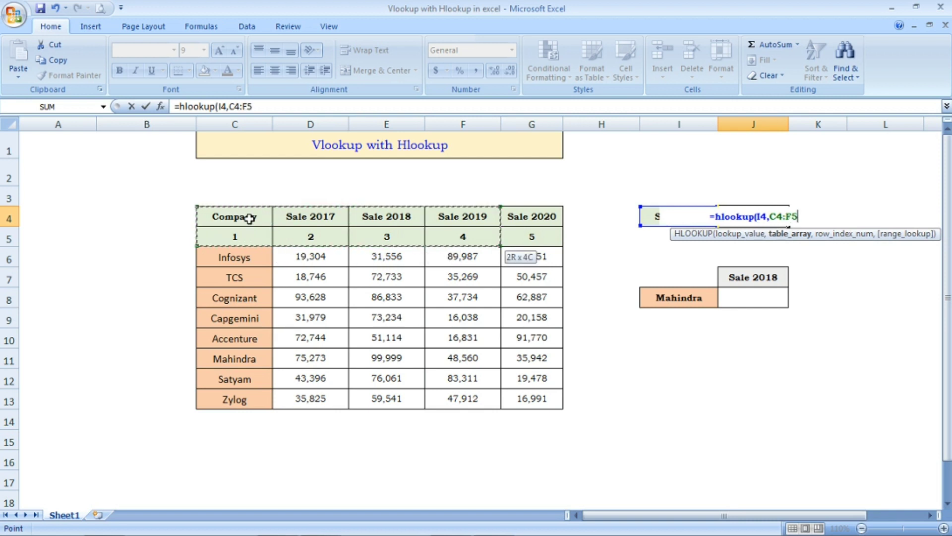
pyautogui.hotkey('shift', 'Right')
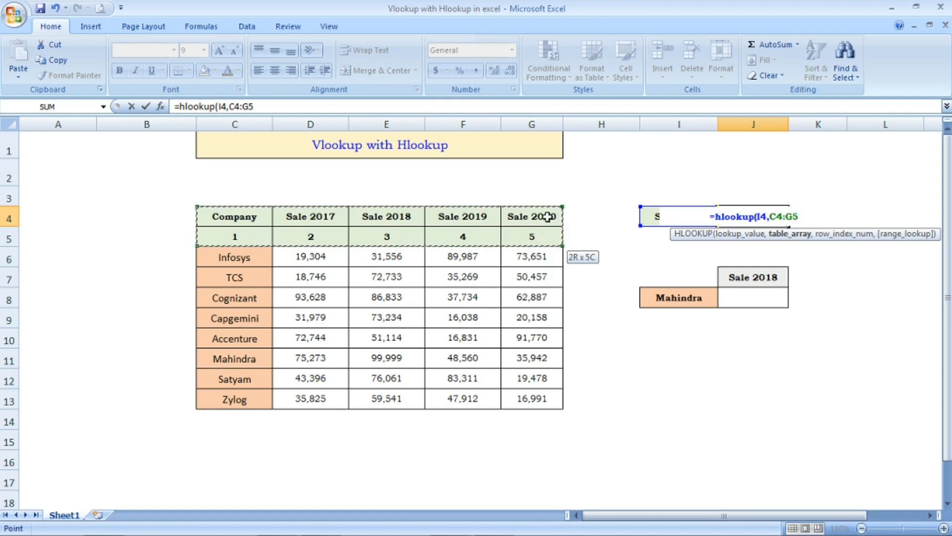
# Complete the HLOOKUP with row index 2 and FALSE, returning 4
pyautogui.write(',')
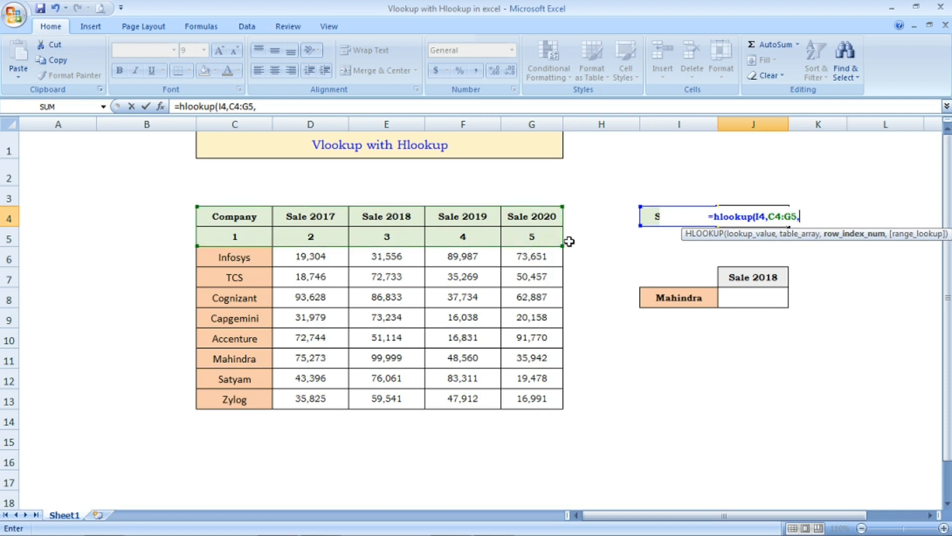
pyautogui.write(',')
pyautogui.press('BackSpace')
pyautogui.write('2,')
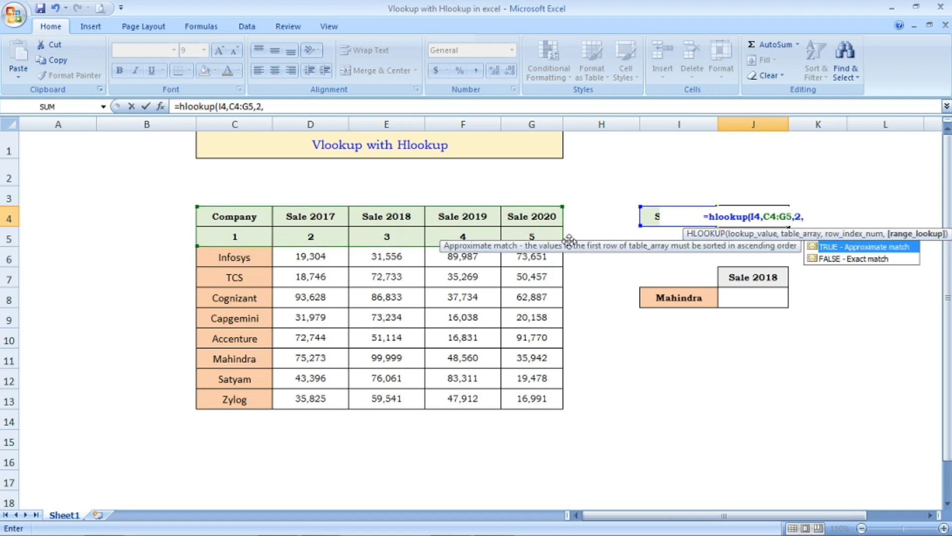
pyautogui.doubleClick(842, 258)
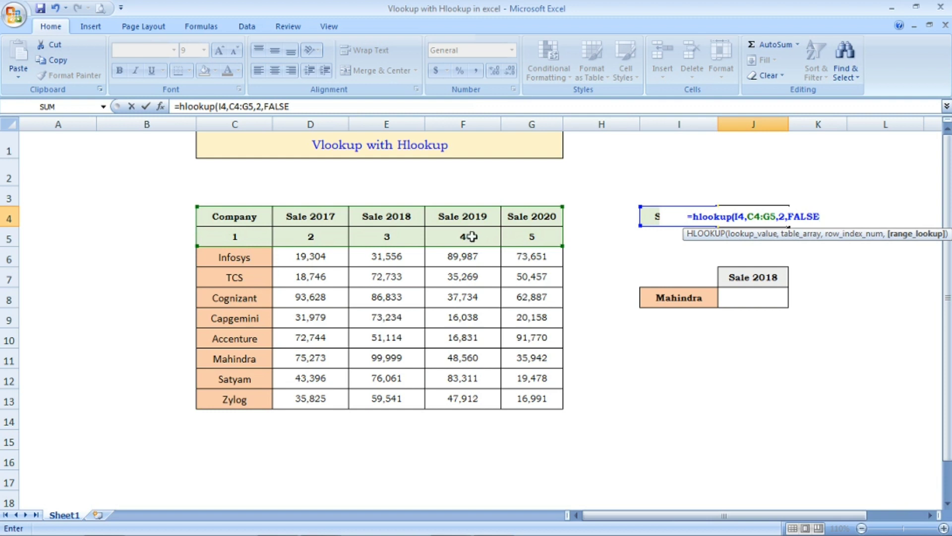
pyautogui.write(')')
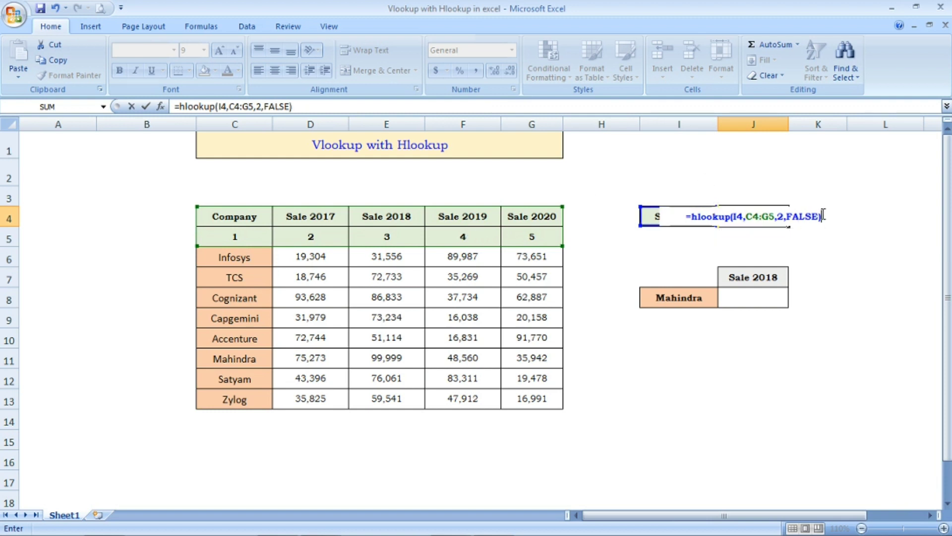
pyautogui.press('Return')
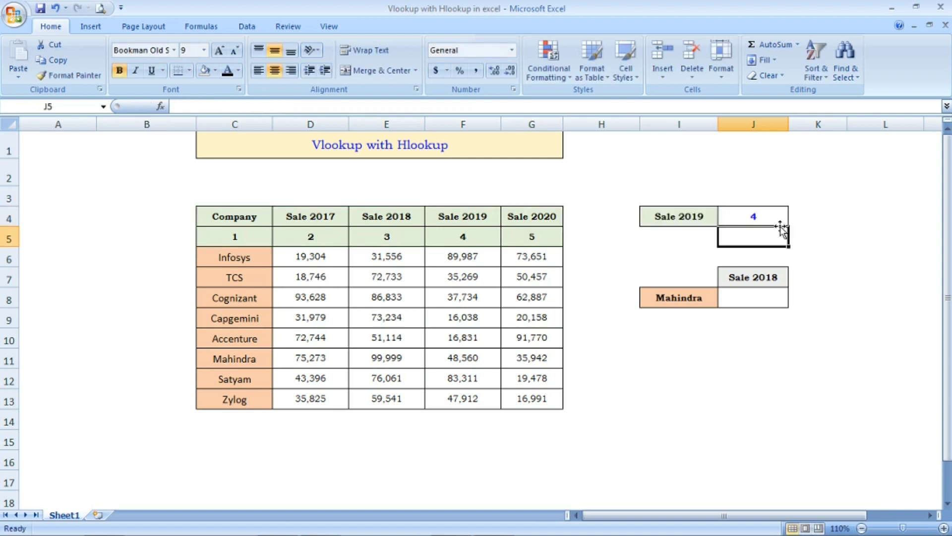
# Compare J4's HLOOKUP result with the column number under Sale 2019
pyautogui.click(774, 219)
pyautogui.click(692, 218)
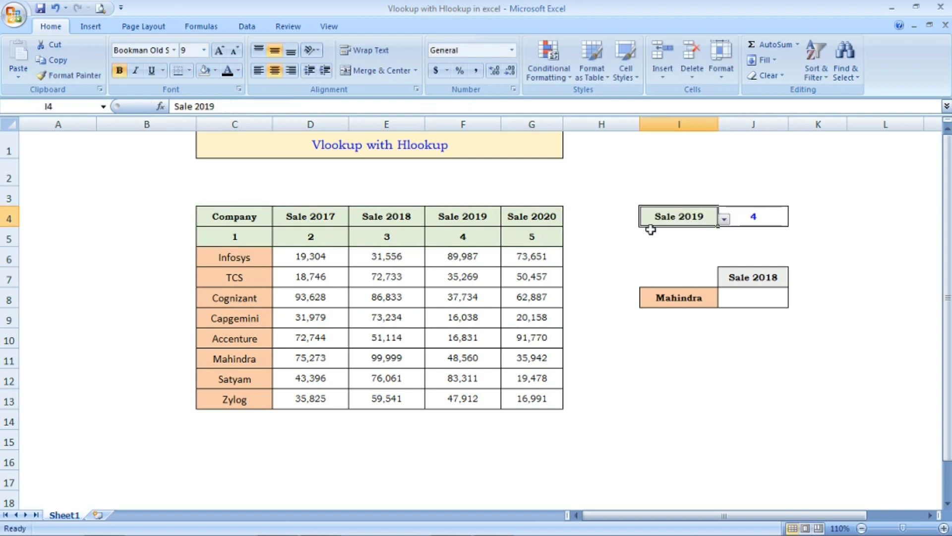
pyautogui.click(439, 220)
pyautogui.click(448, 237)
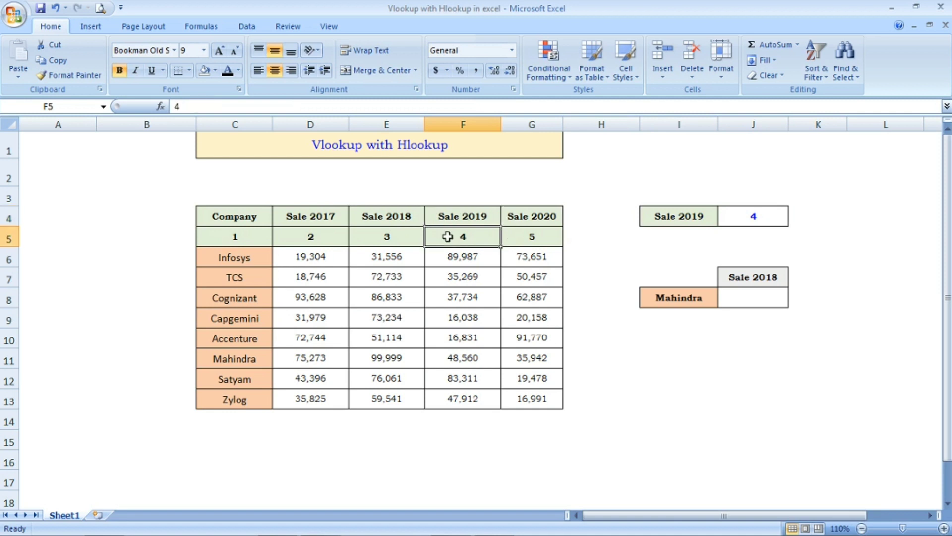
pyautogui.click(759, 217)
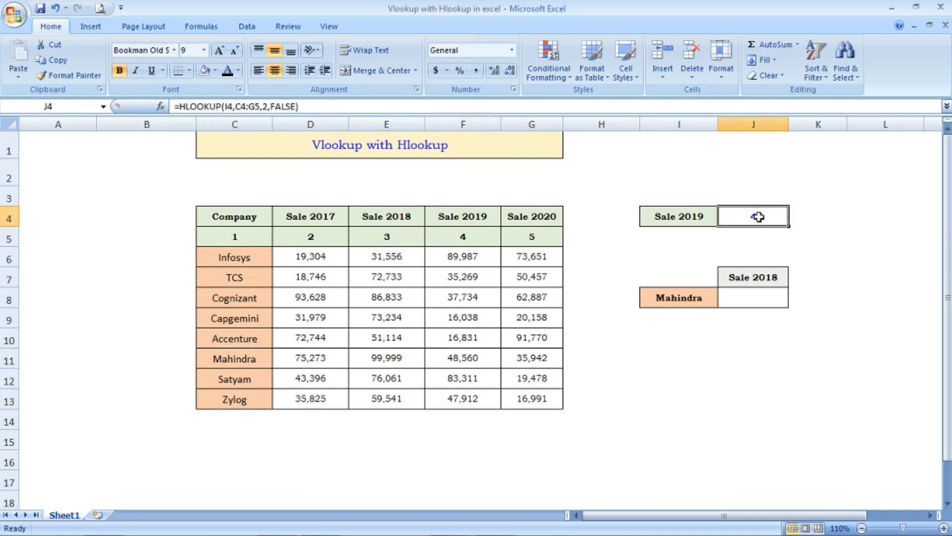
# Choose Sale 2018 in I4's dropdown and confirm J4 updates to 3
pyautogui.click(665, 222)
pyautogui.click(725, 221)
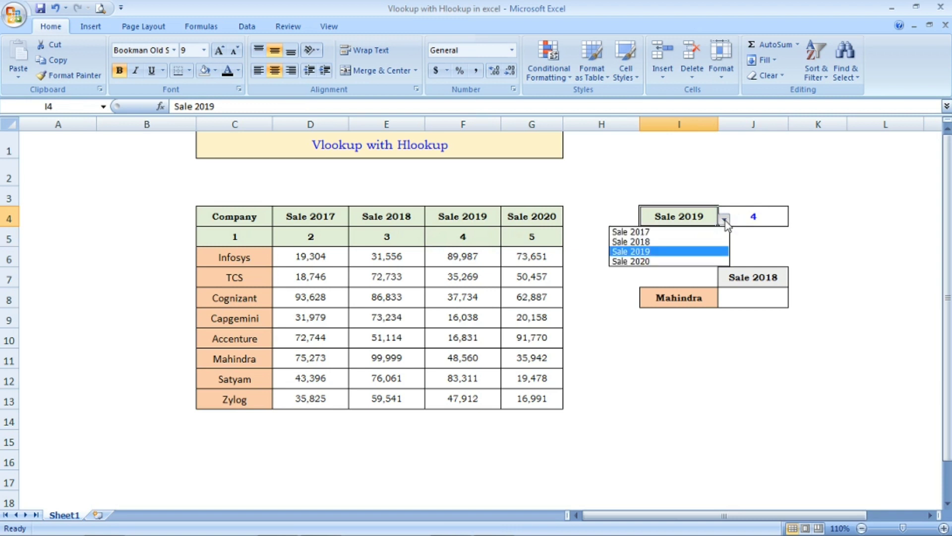
pyautogui.click(671, 242)
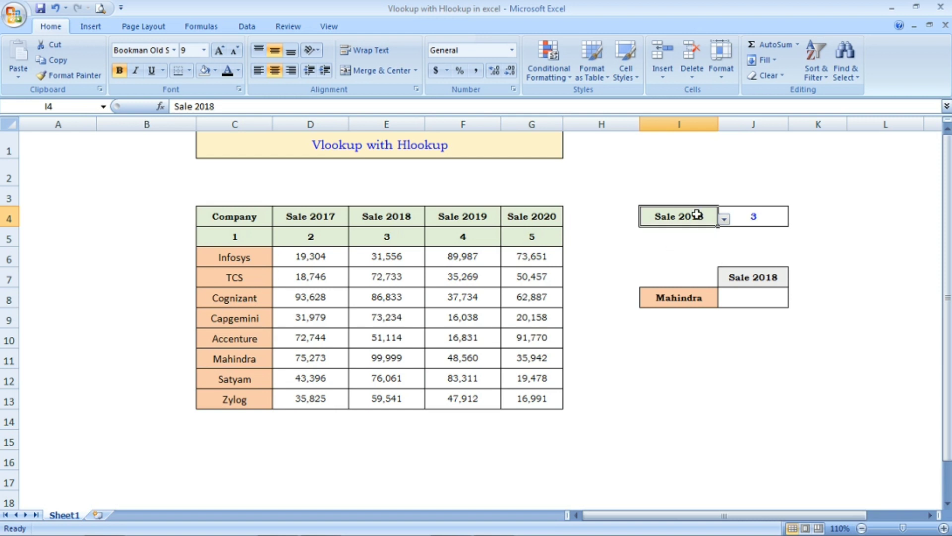
pyautogui.click(774, 218)
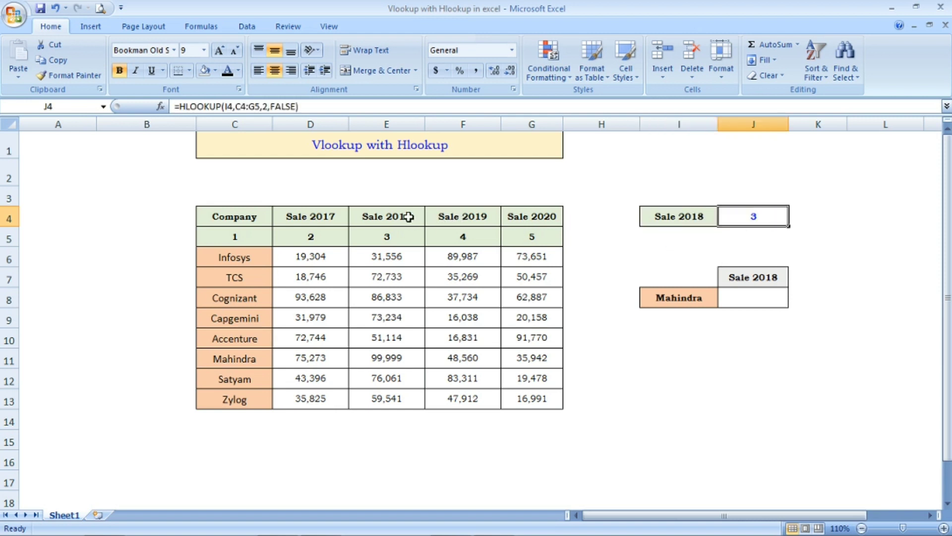
pyautogui.click(407, 233)
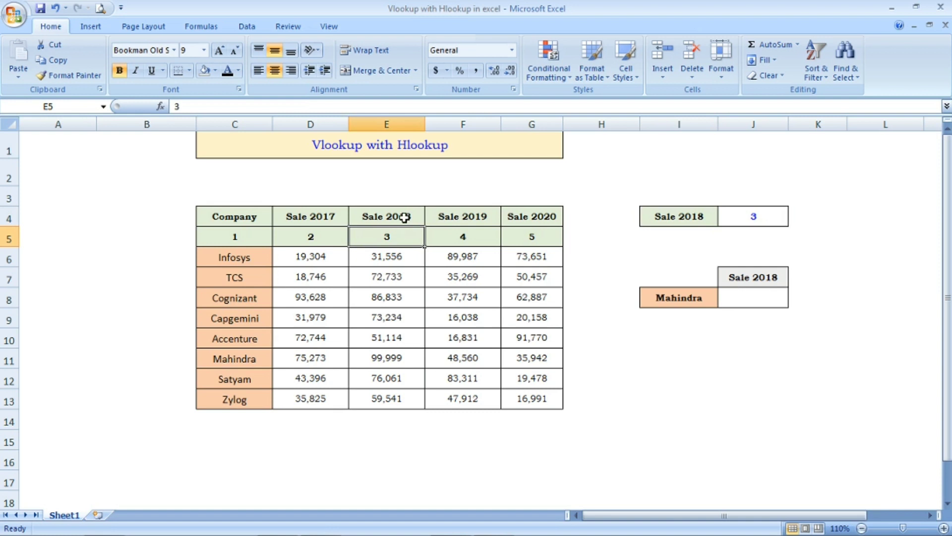
pyautogui.click(402, 217)
pyautogui.click(403, 234)
pyautogui.click(774, 217)
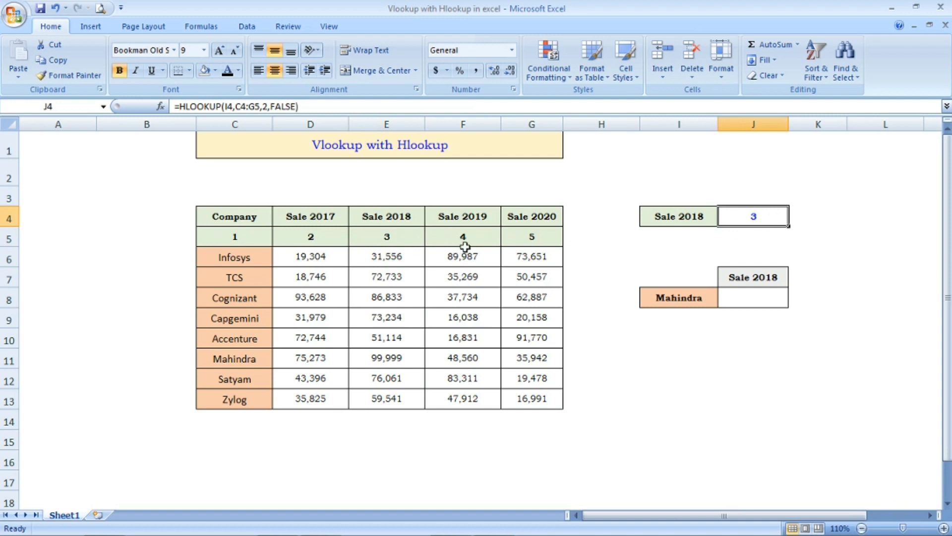
pyautogui.click(762, 301)
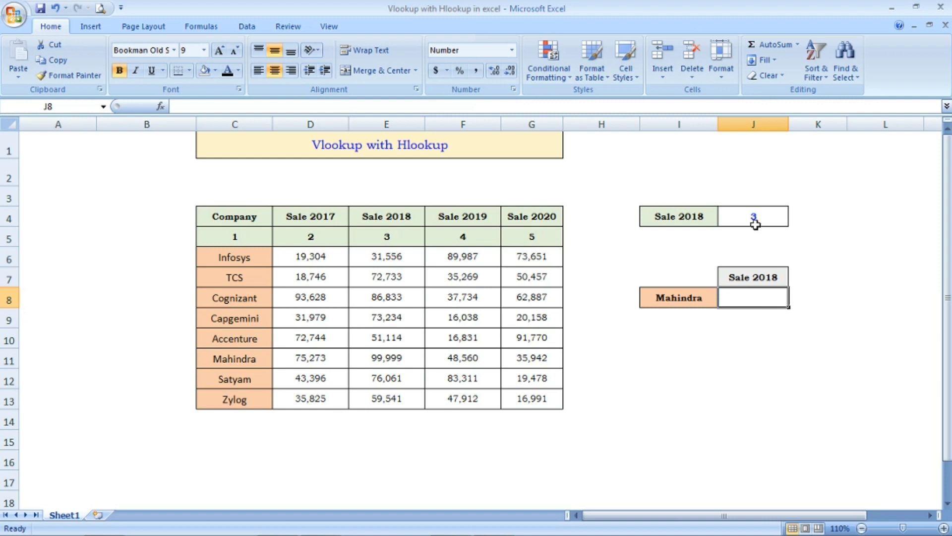
# Begin =VLOOKUP(I8,C4:G13, in J8 to look up Mahindra across the whole sales table
pyautogui.click(255, 359)
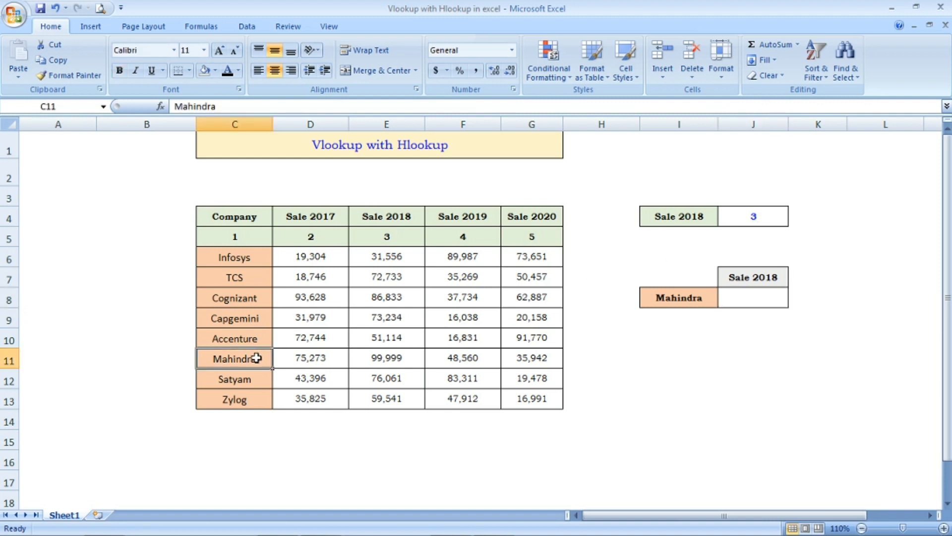
pyautogui.click(377, 361)
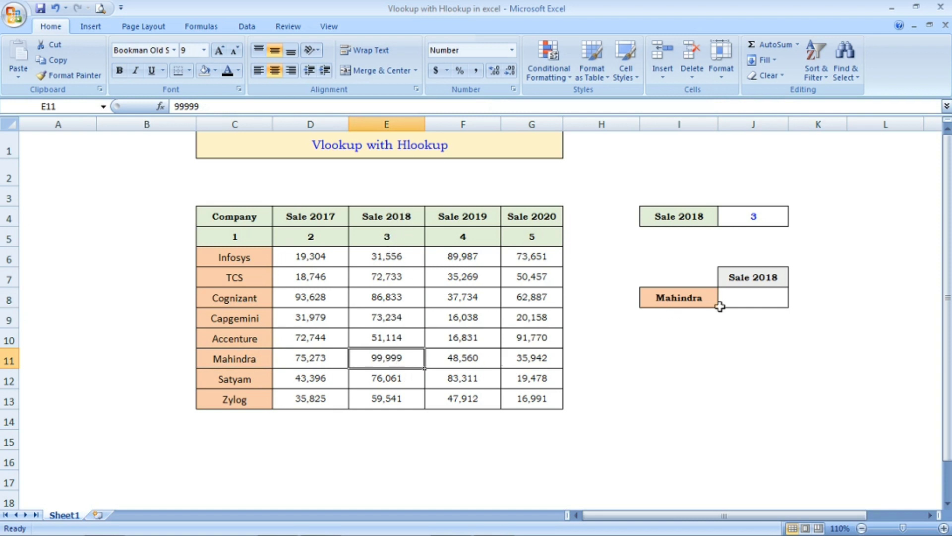
pyautogui.click(738, 303)
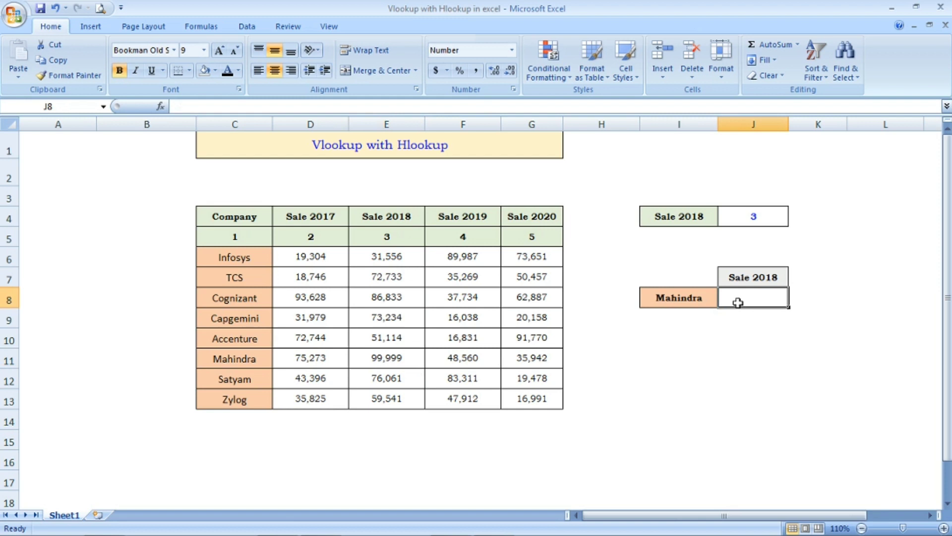
pyautogui.write('=')
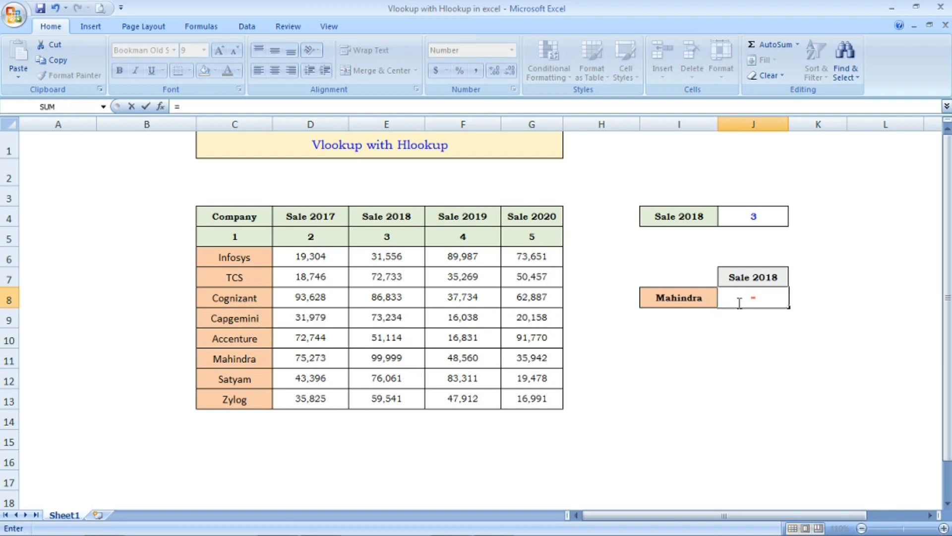
pyautogui.write('vlook')
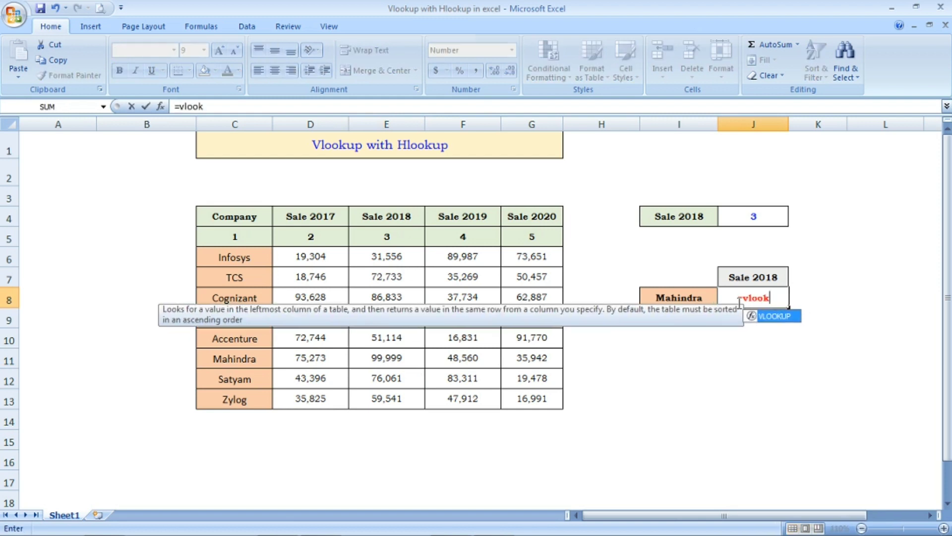
pyautogui.write('up')
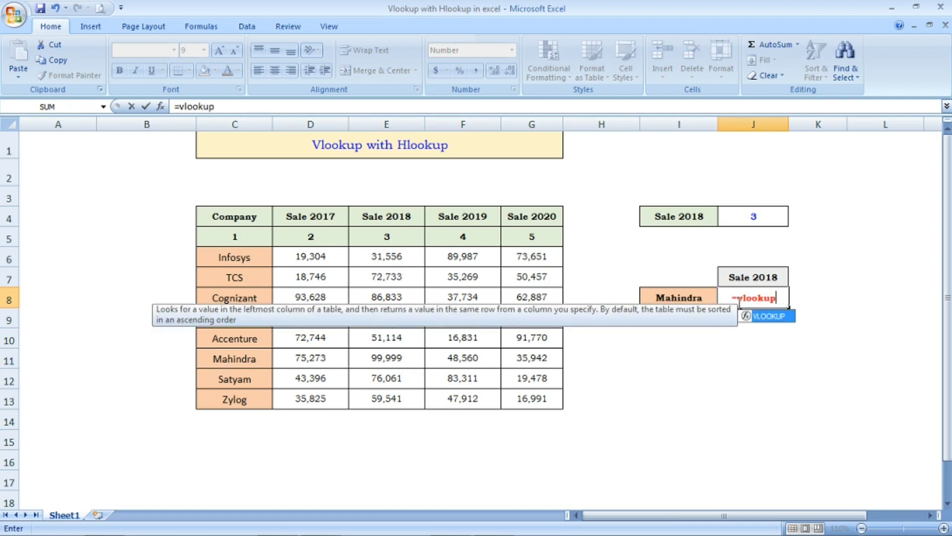
pyautogui.write('(')
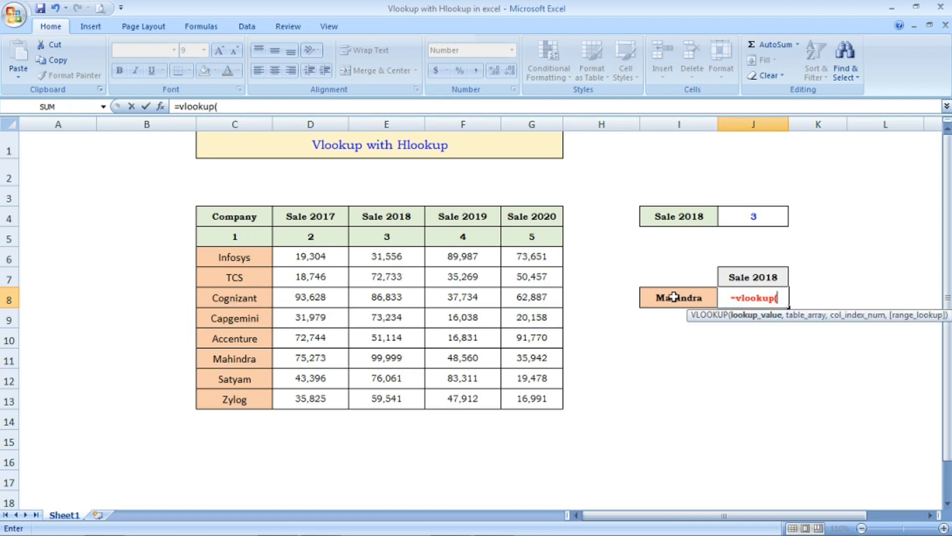
pyautogui.click(679, 299)
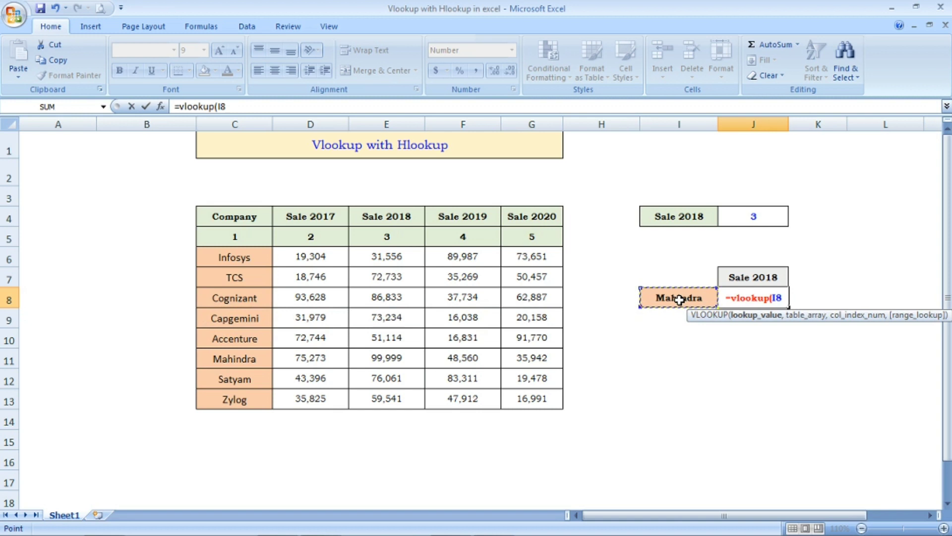
pyautogui.write(',')
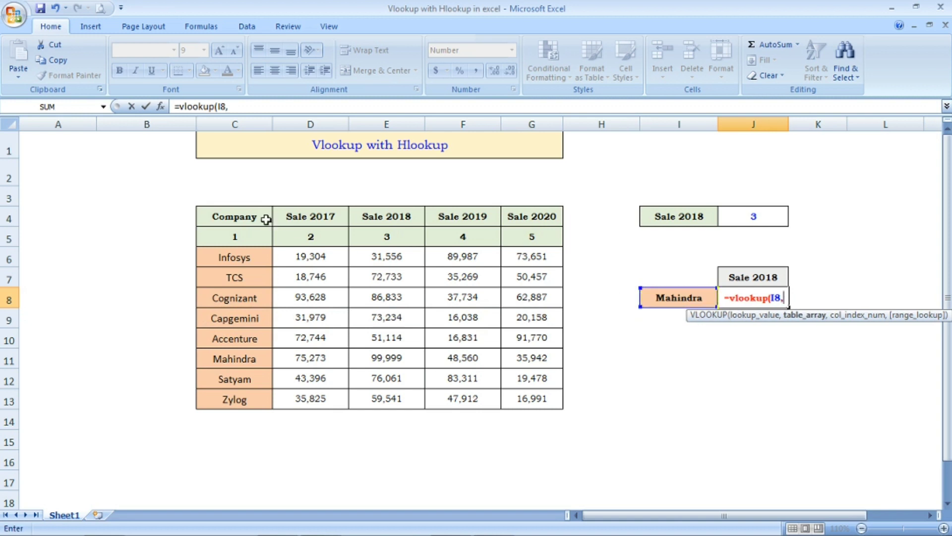
pyautogui.click(266, 220)
pyautogui.hotkey('ctrl', 'shift', 'Right')
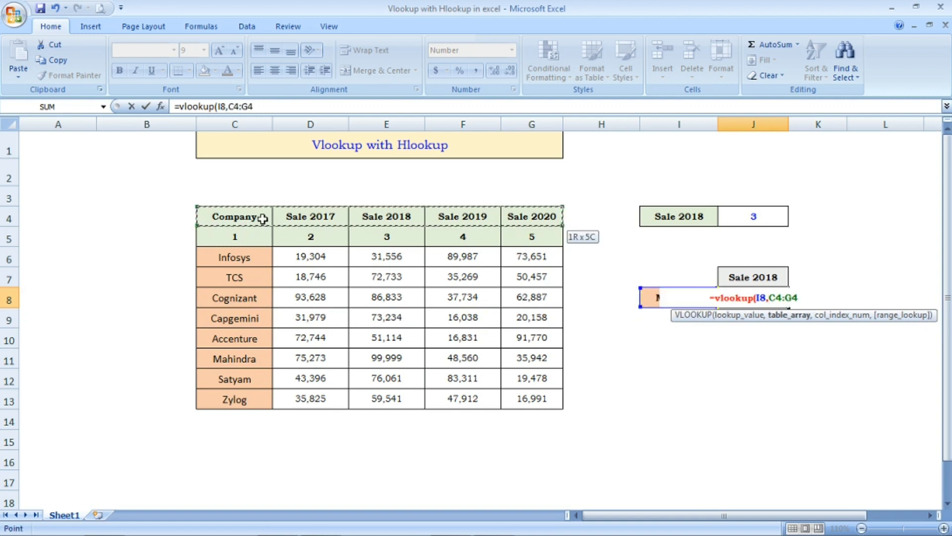
pyautogui.hotkey('ctrl', 'shift', 'Down')
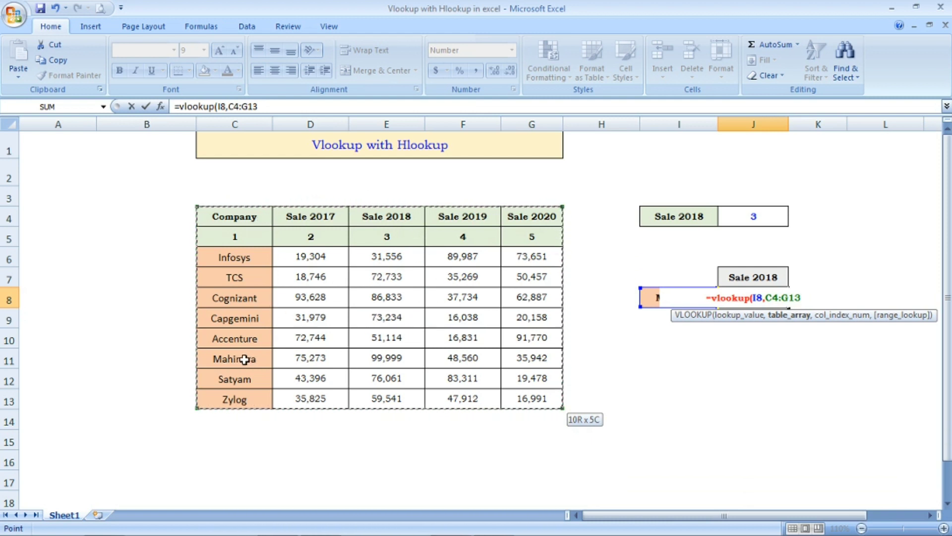
pyautogui.write(',')
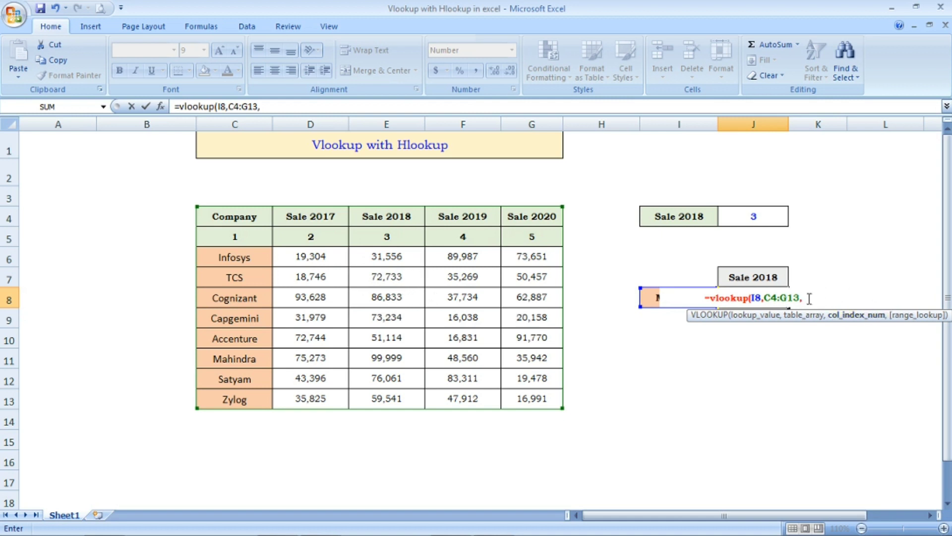
# Nest HLOOKUP(J7,C4:G5, as the VLOOKUP's column index argument
pyautogui.write('h')
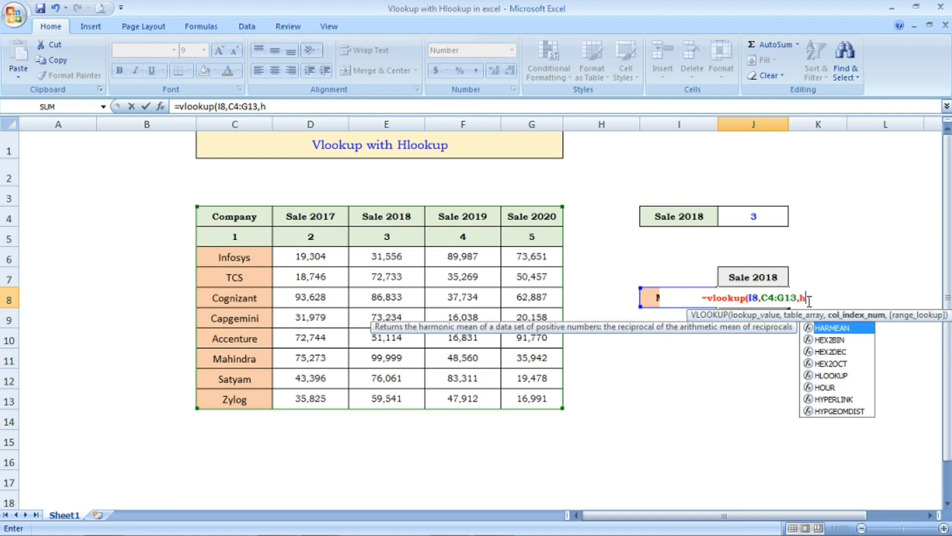
pyautogui.write('looku')
pyautogui.write('p')
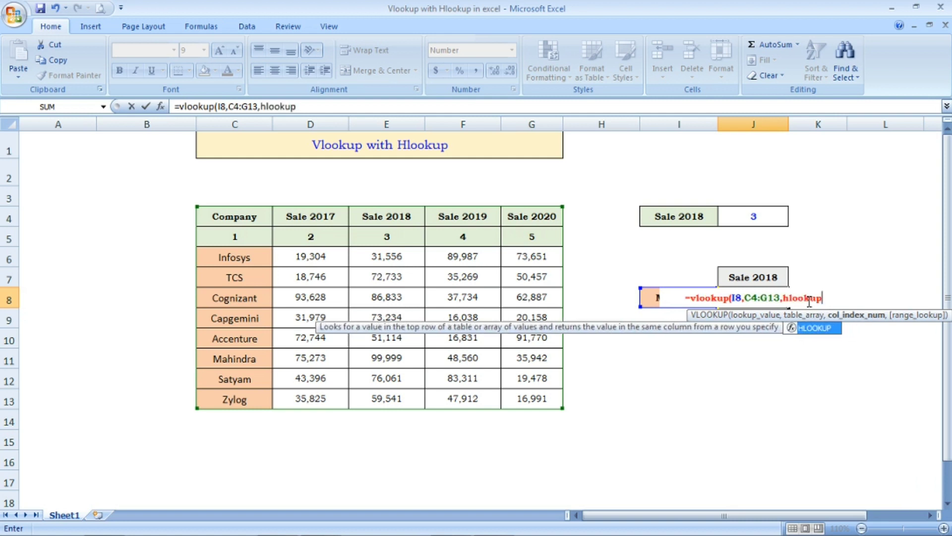
pyautogui.write('(')
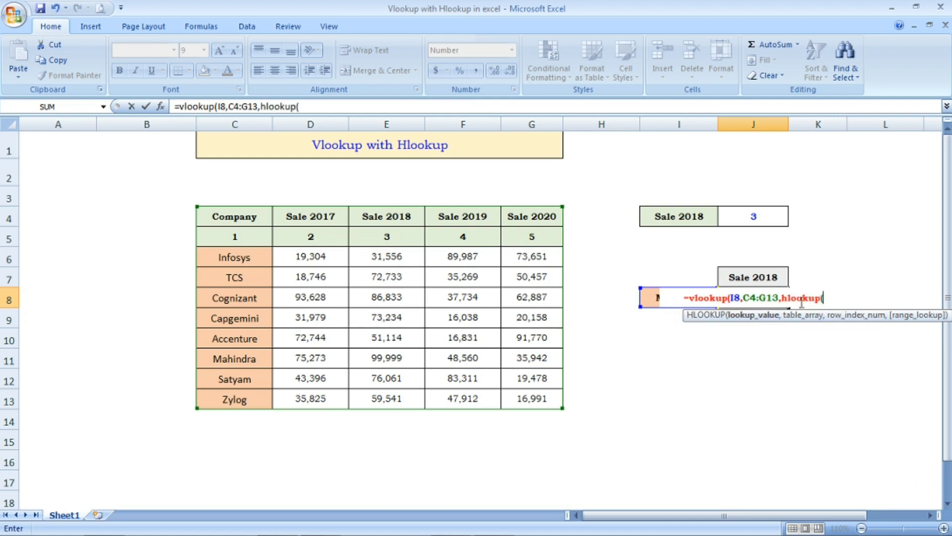
pyautogui.click(754, 277)
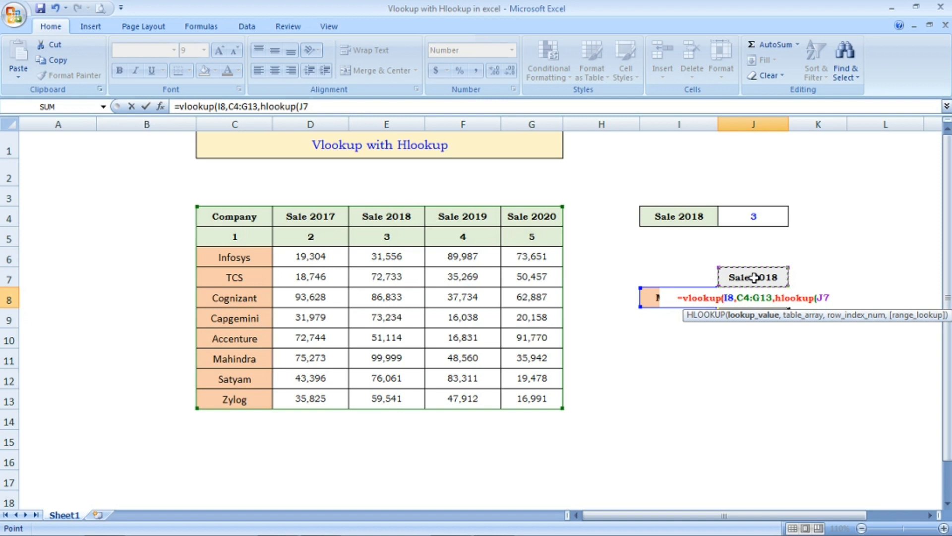
pyautogui.write(',')
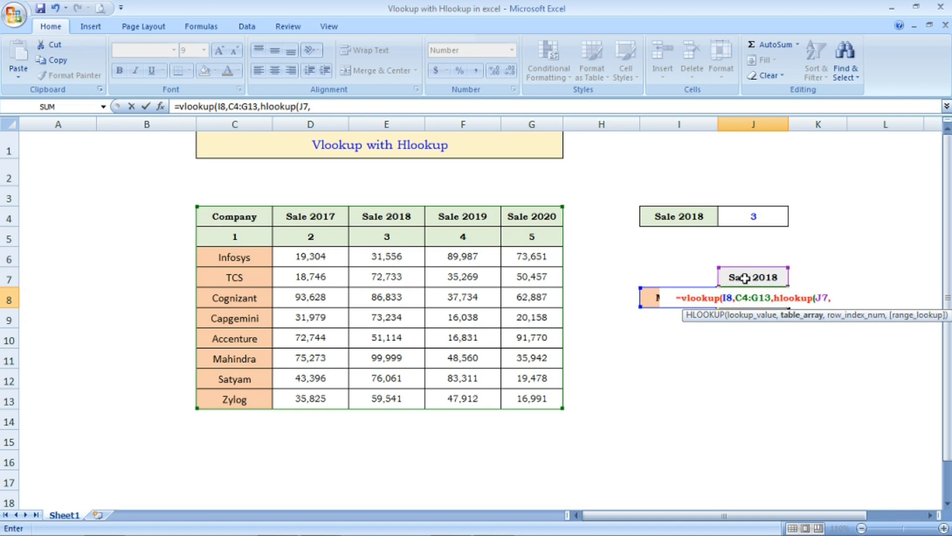
pyautogui.click(258, 216)
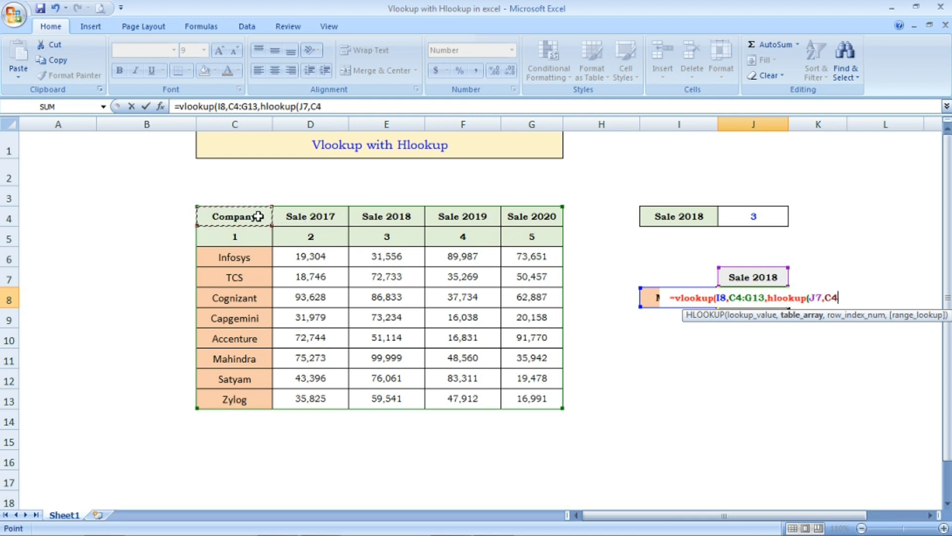
pyautogui.hotkey('ctrl', 'shift', 'Right')
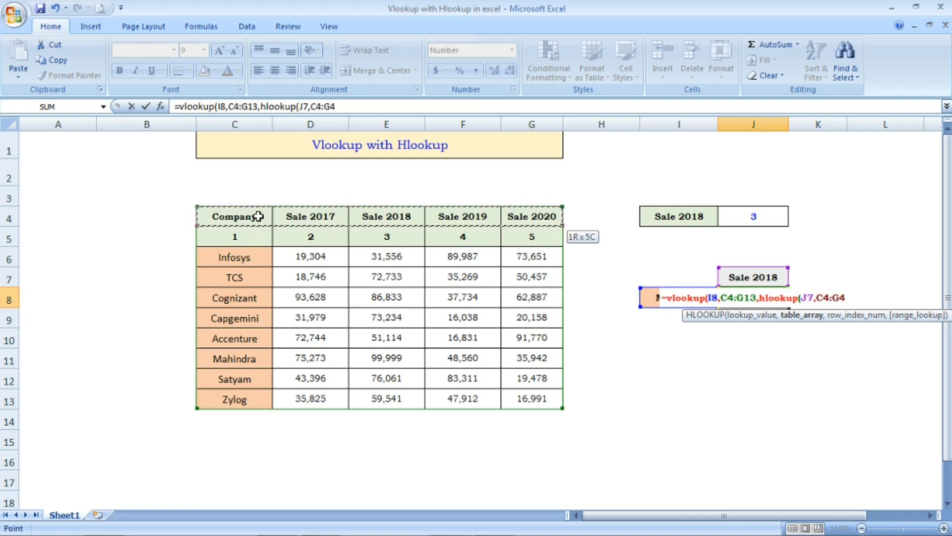
pyautogui.hotkey('shift', 'Down')
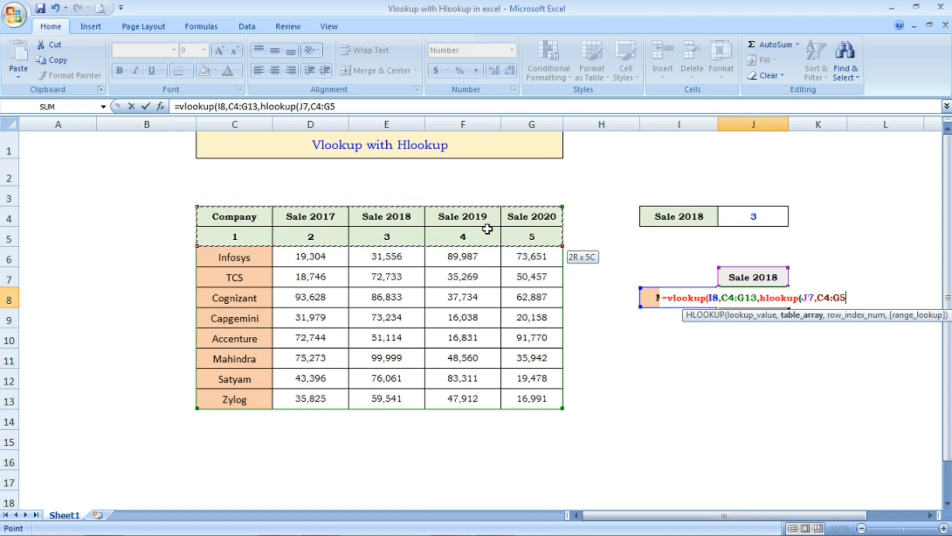
pyautogui.write(',')
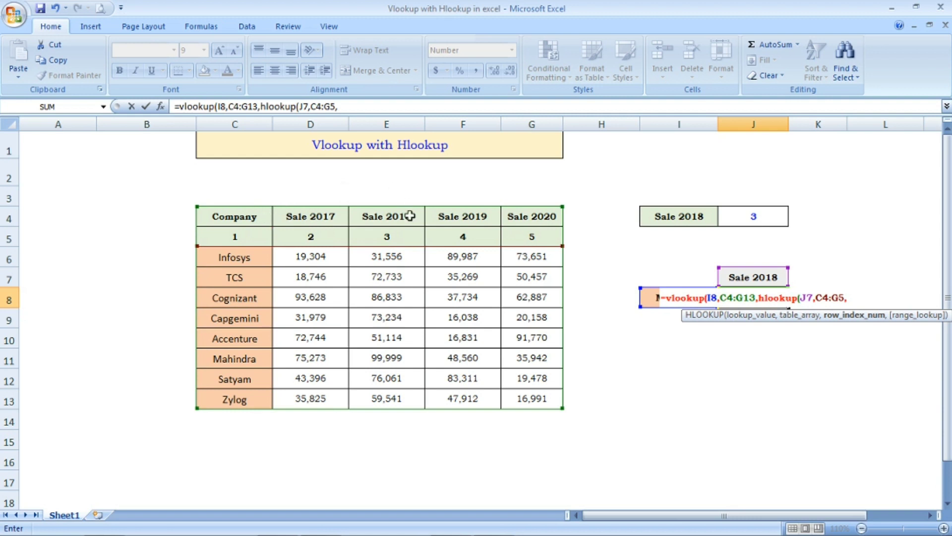
# Finish both lookups with index 2 and FALSE, returning Mahindra's 99,999
pyautogui.press('F2')
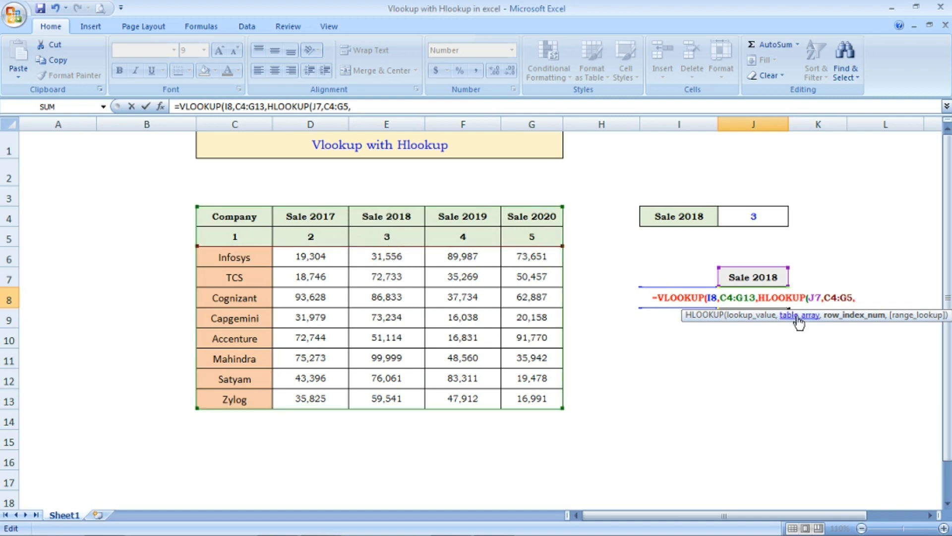
pyautogui.write('2,')
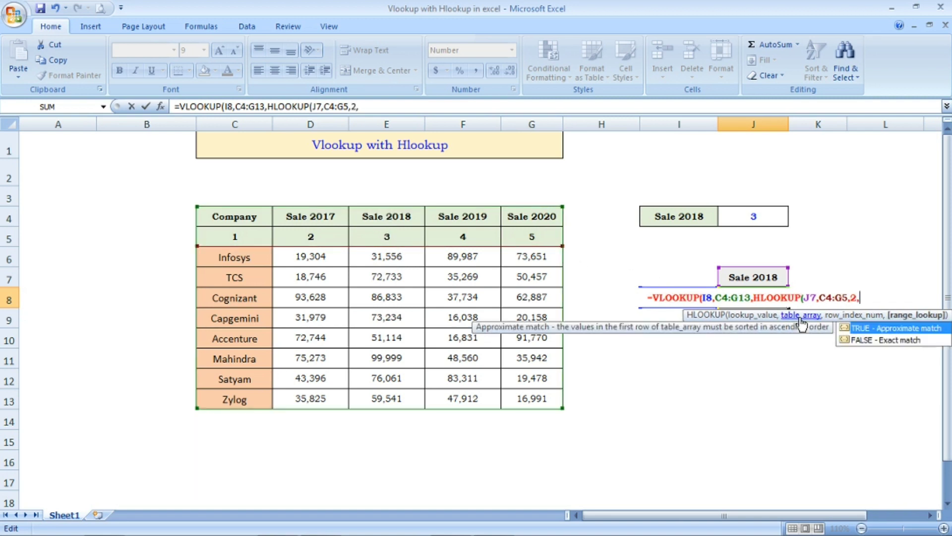
pyautogui.doubleClick(864, 341)
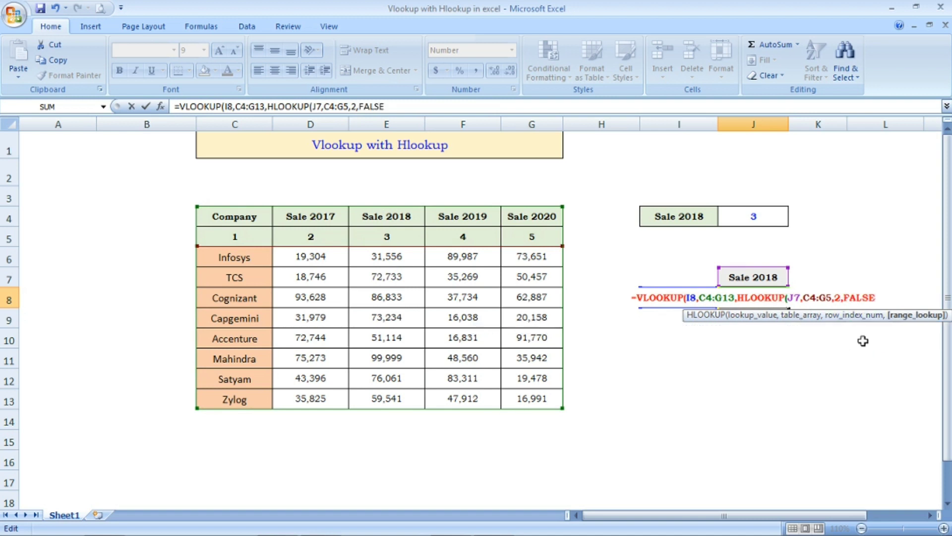
pyautogui.write(')')
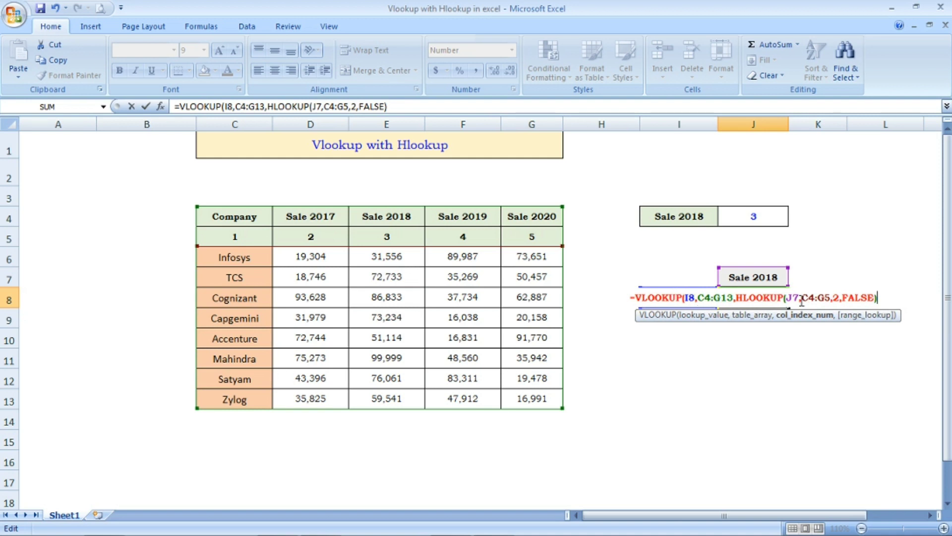
pyautogui.write(',')
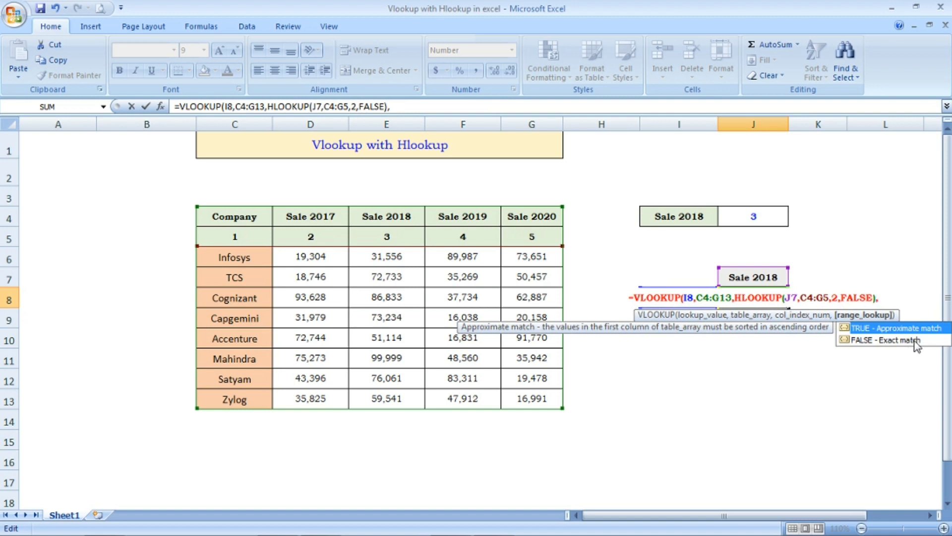
pyautogui.doubleClick(915, 341)
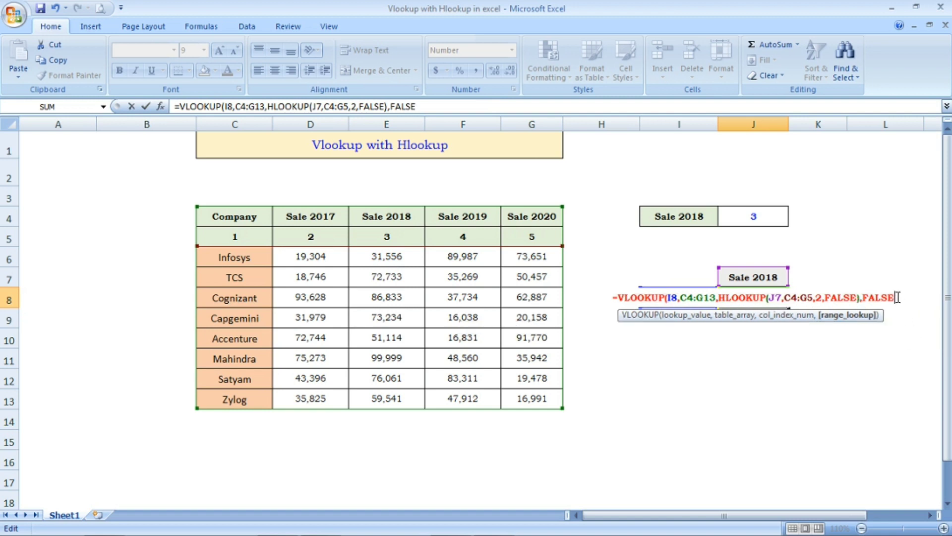
pyautogui.write(')')
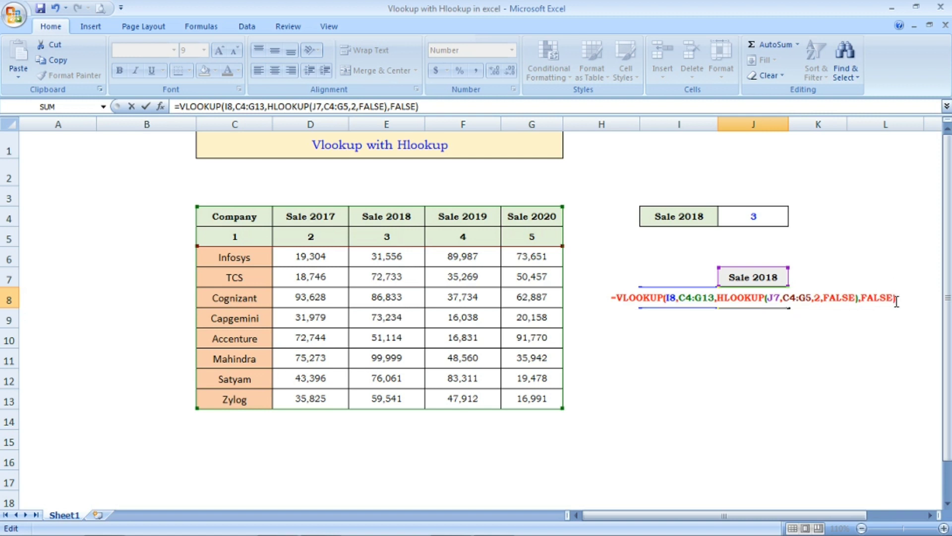
pyautogui.press('Return')
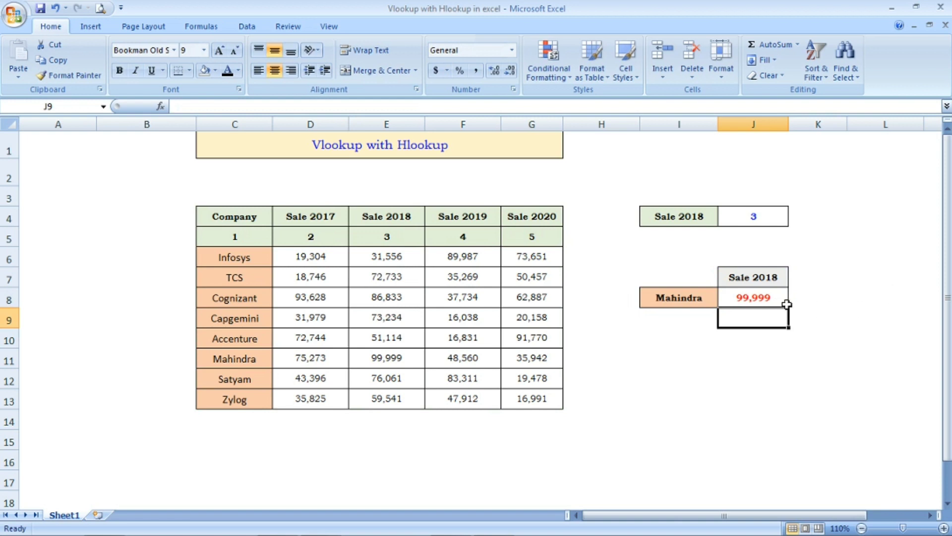
# Verify J8's result against Mahindra's Sale 2018 value in the table
pyautogui.click(769, 297)
pyautogui.click(225, 360)
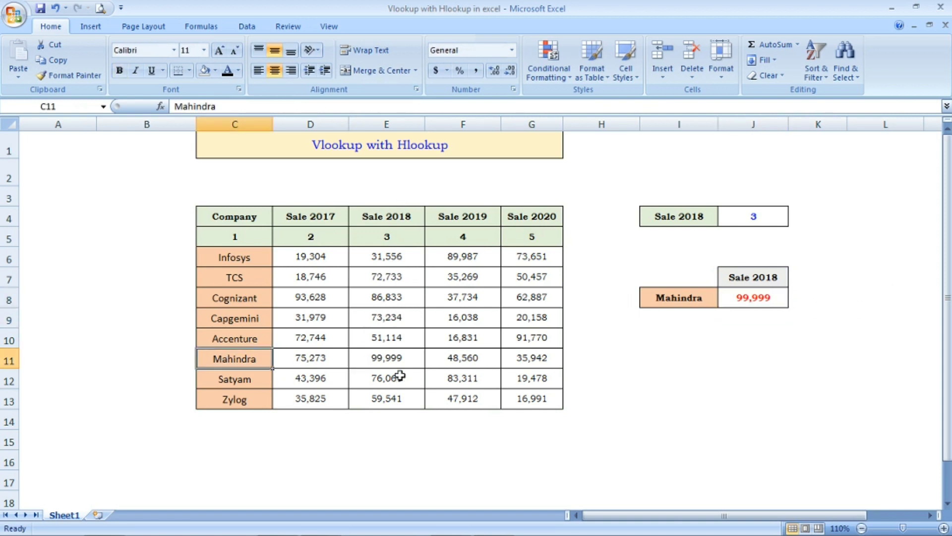
pyautogui.click(412, 358)
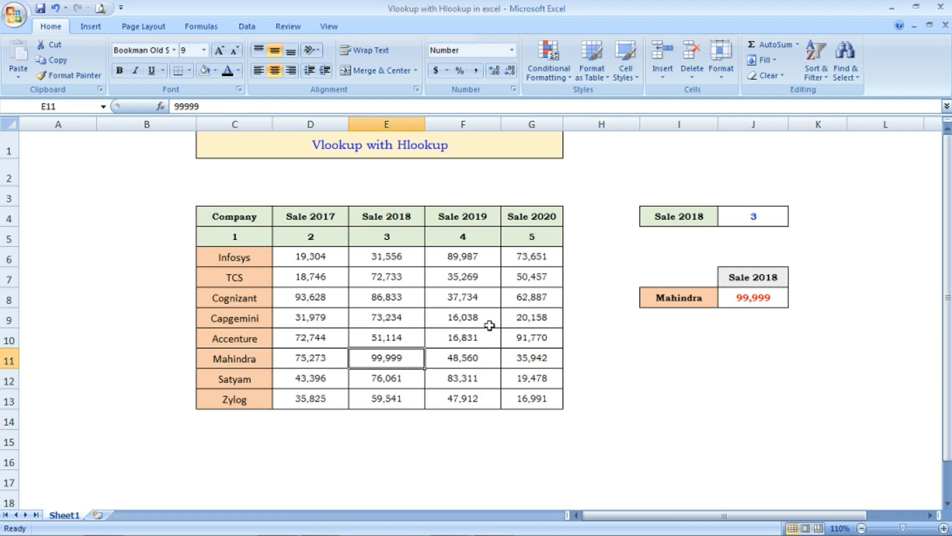
pyautogui.click(753, 294)
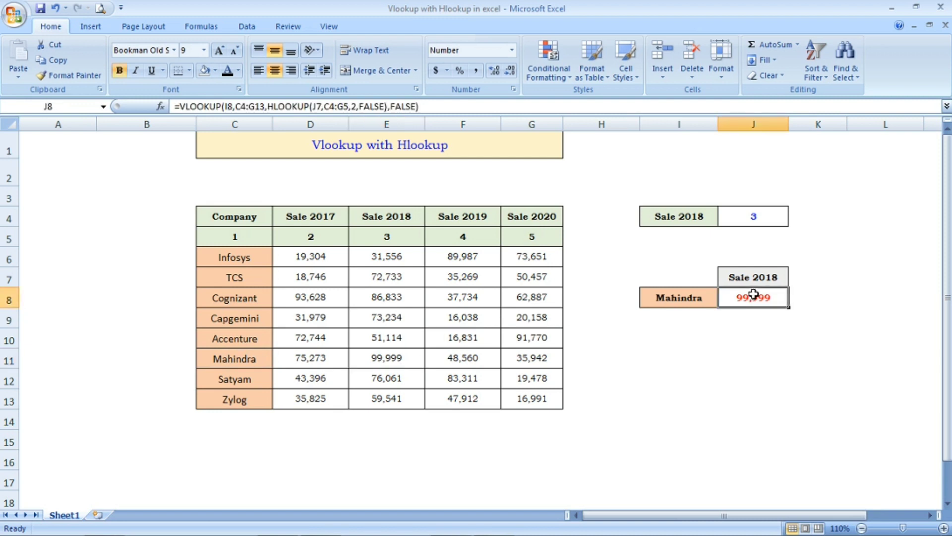
# Switch the company in I8 to Capgemini and confirm J8 shows 73,234
pyautogui.click(709, 299)
pyautogui.click(725, 301)
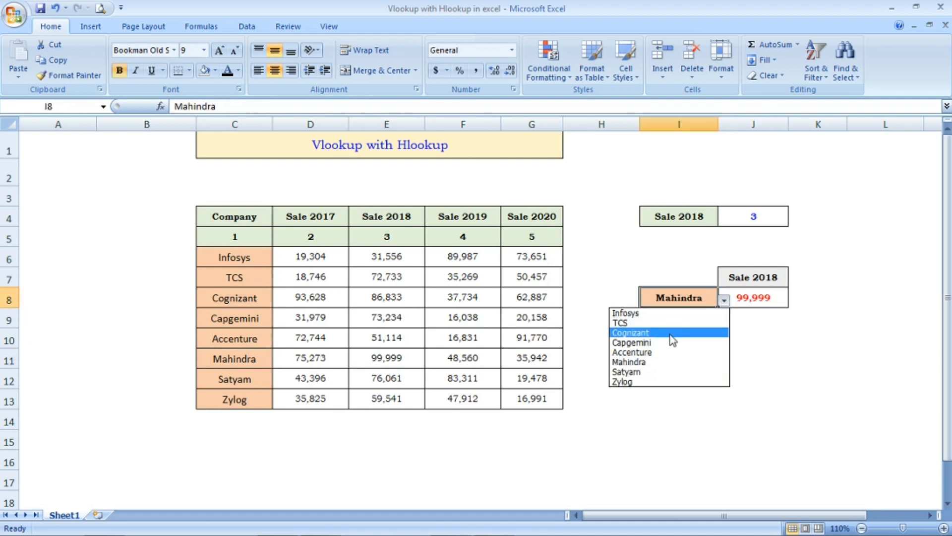
pyautogui.click(618, 342)
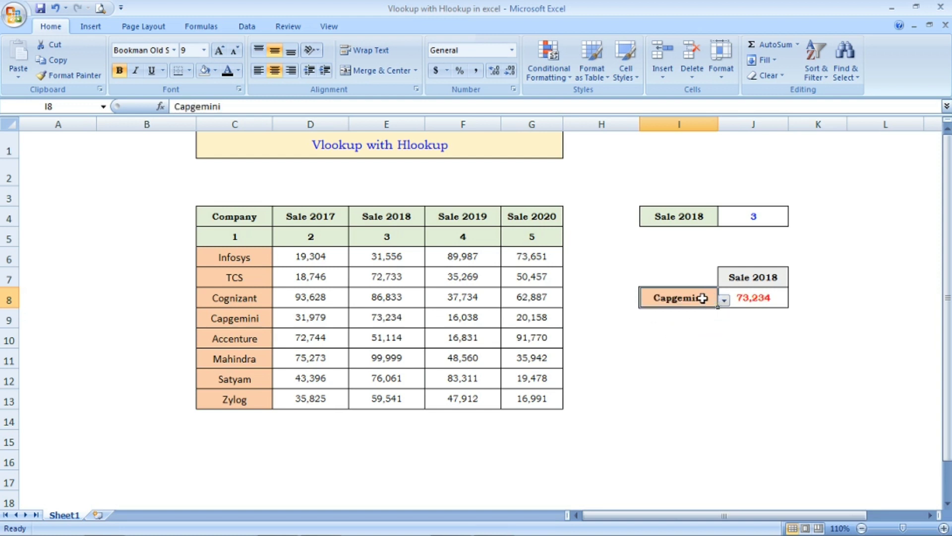
pyautogui.click(764, 301)
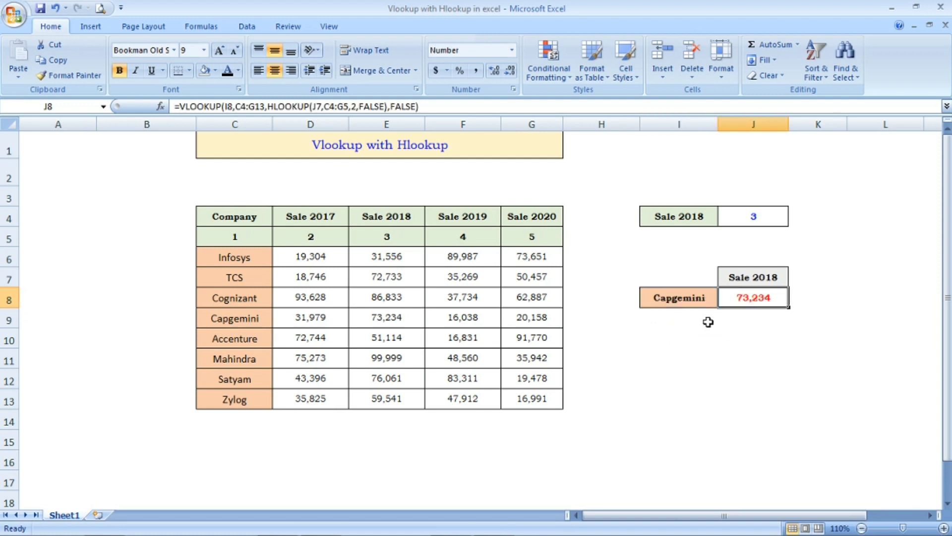
pyautogui.click(259, 313)
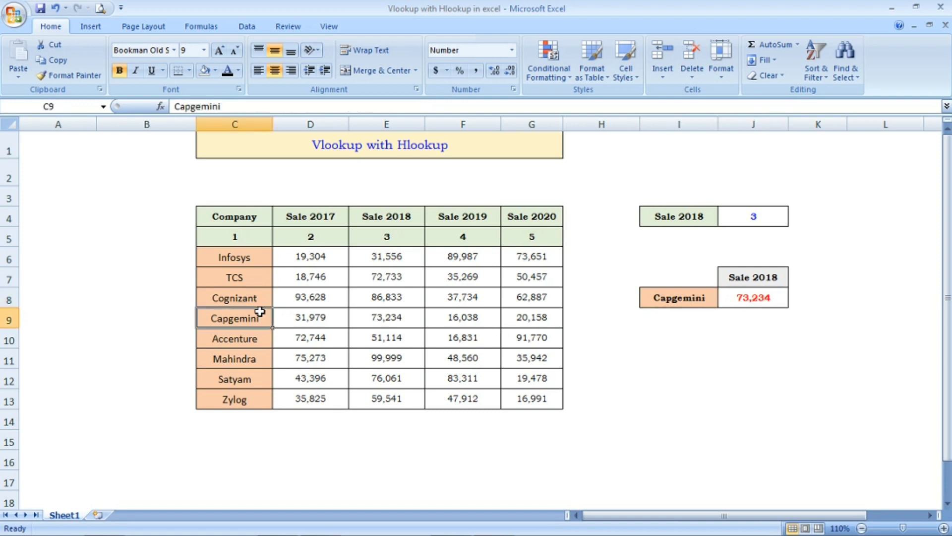
pyautogui.click(387, 317)
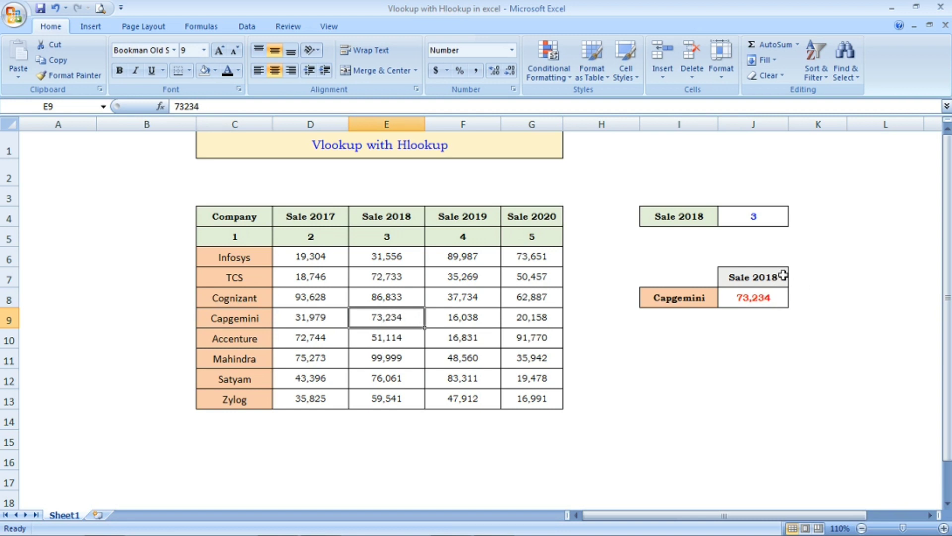
pyautogui.click(782, 275)
pyautogui.click(795, 281)
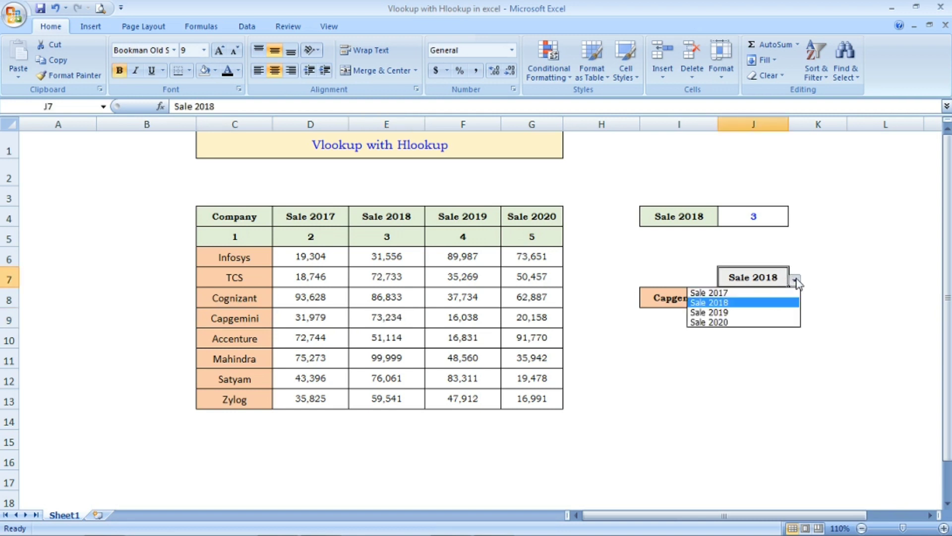
# Set the year to Sale 2020 and verify J8 against Capgemini's 2020 figure
pyautogui.click(760, 322)
pyautogui.click(769, 298)
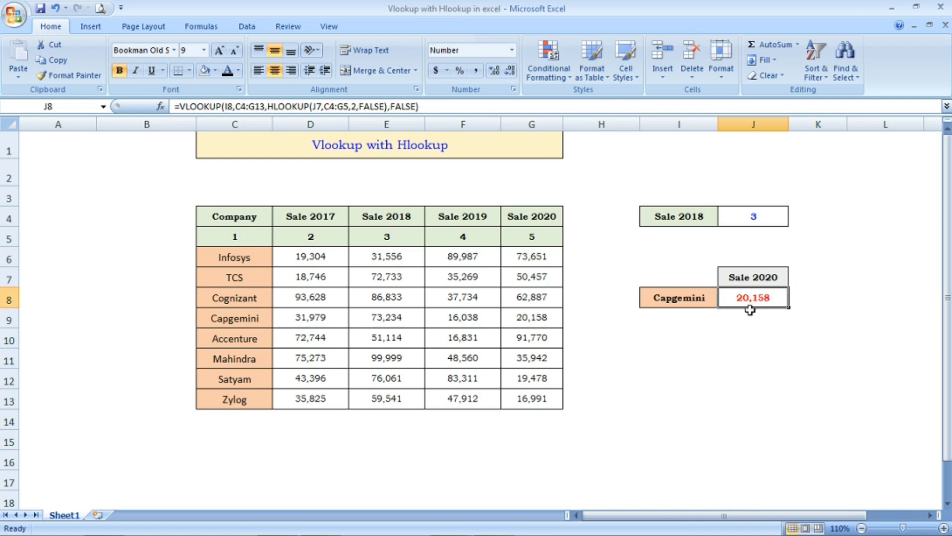
pyautogui.click(538, 320)
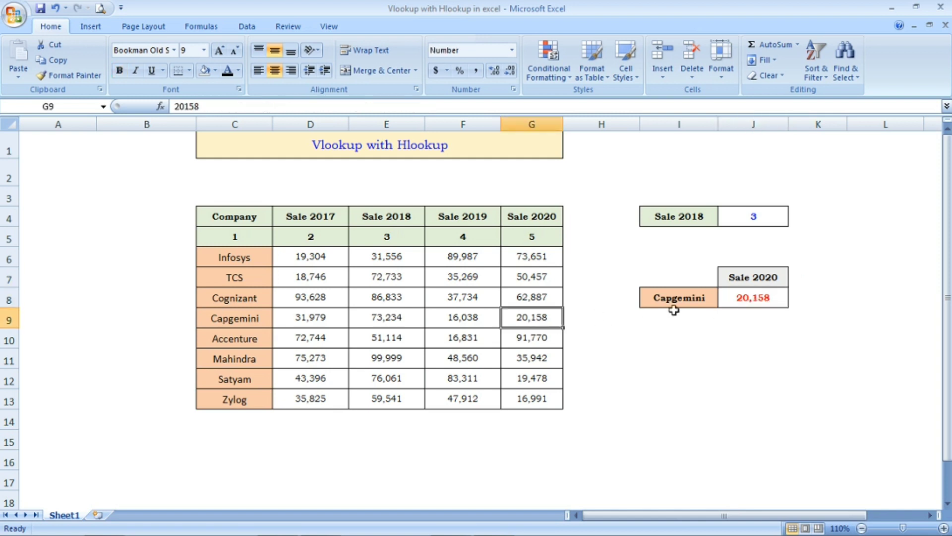
pyautogui.click(747, 296)
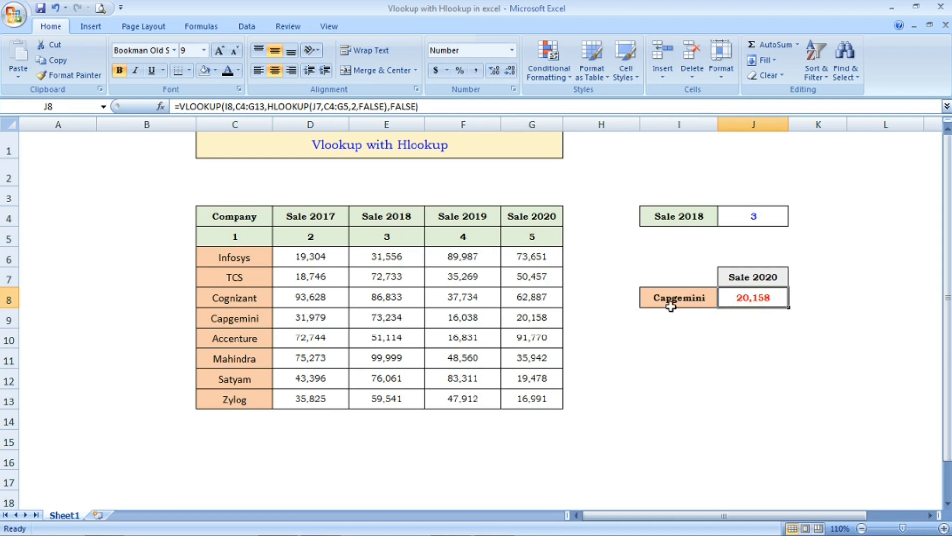
# Switch the company to Zylog, check its 2020 value, then pick Sale 2017
pyautogui.click(670, 306)
pyautogui.click(725, 300)
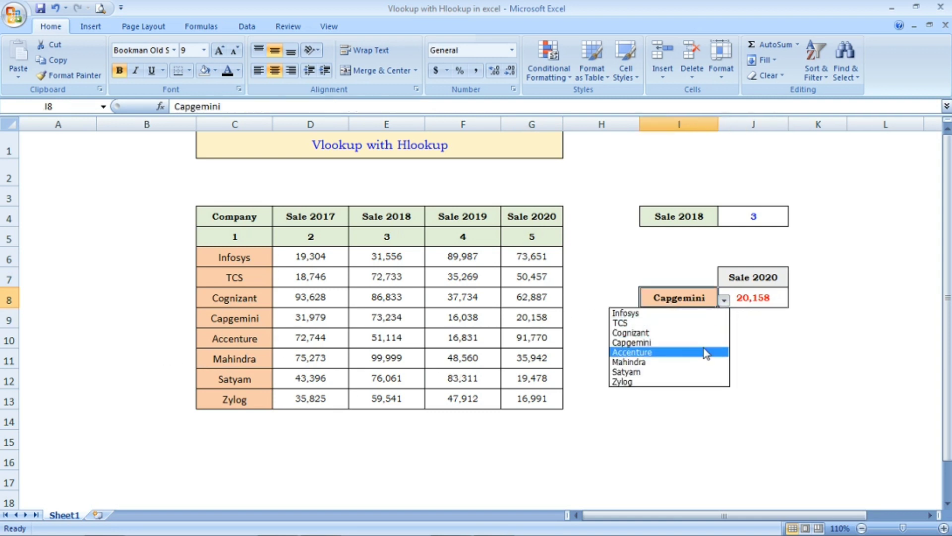
pyautogui.click(701, 383)
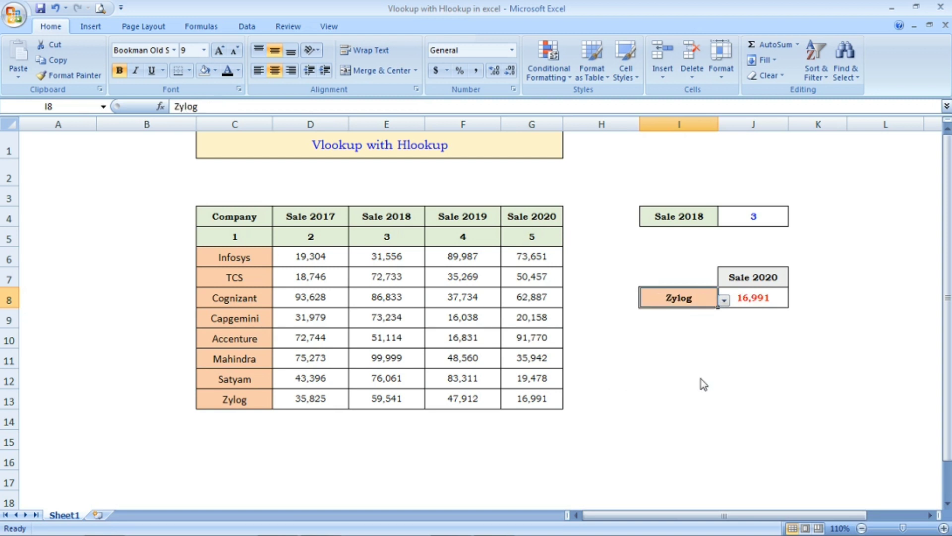
pyautogui.click(777, 297)
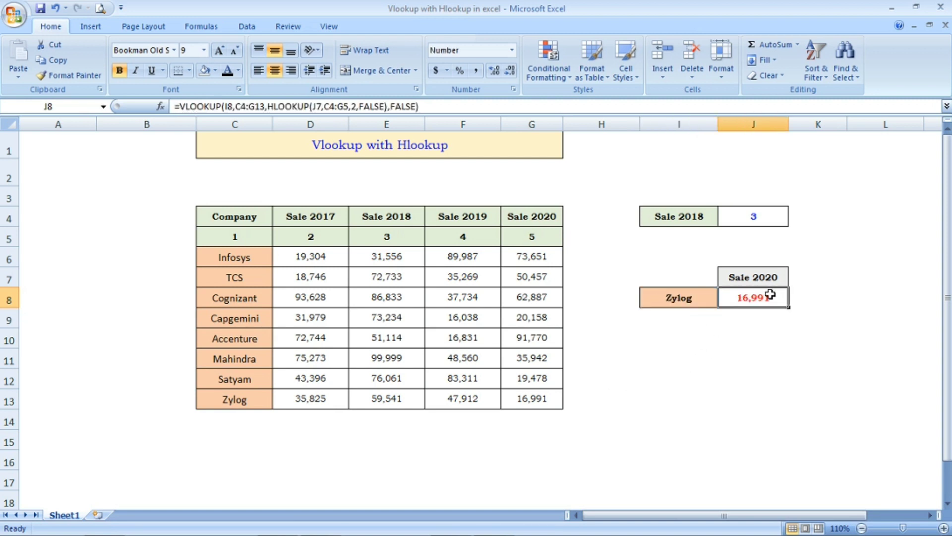
pyautogui.click(528, 398)
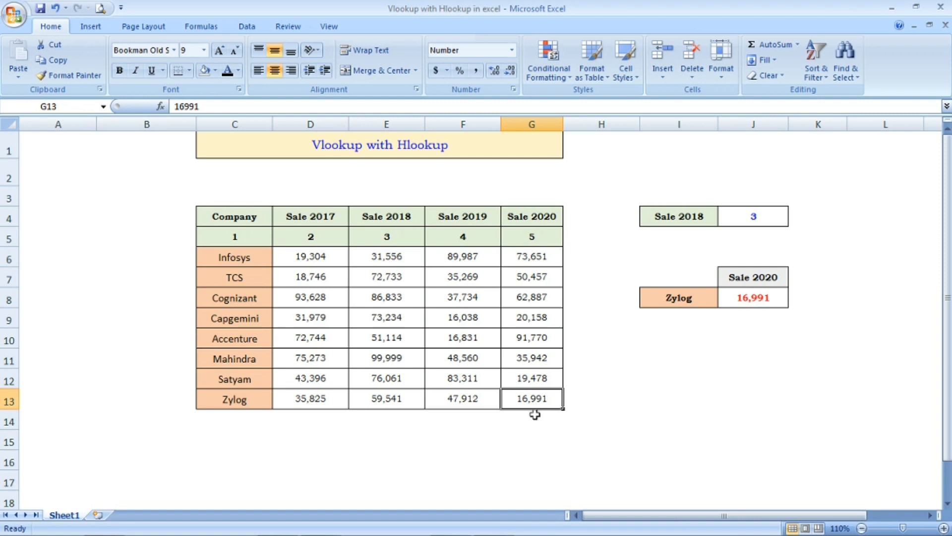
pyautogui.click(771, 279)
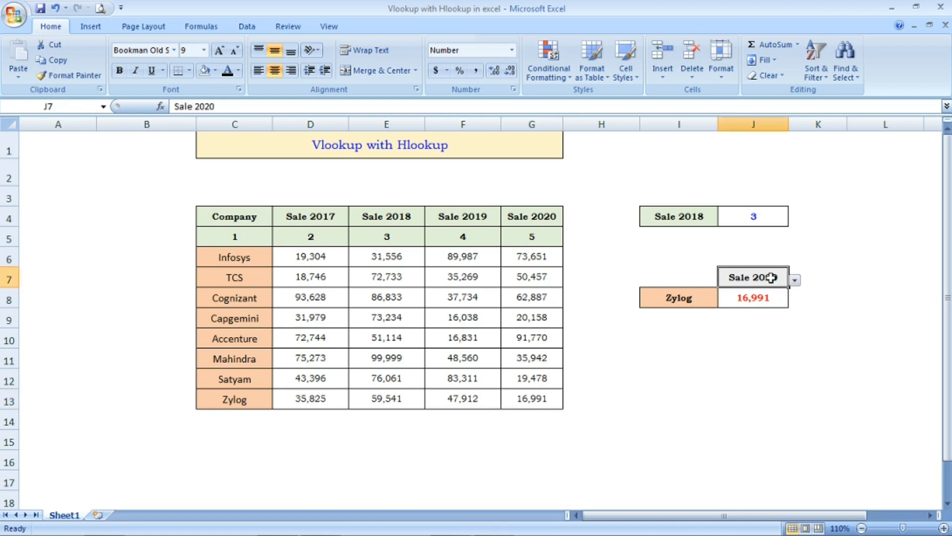
pyautogui.click(795, 281)
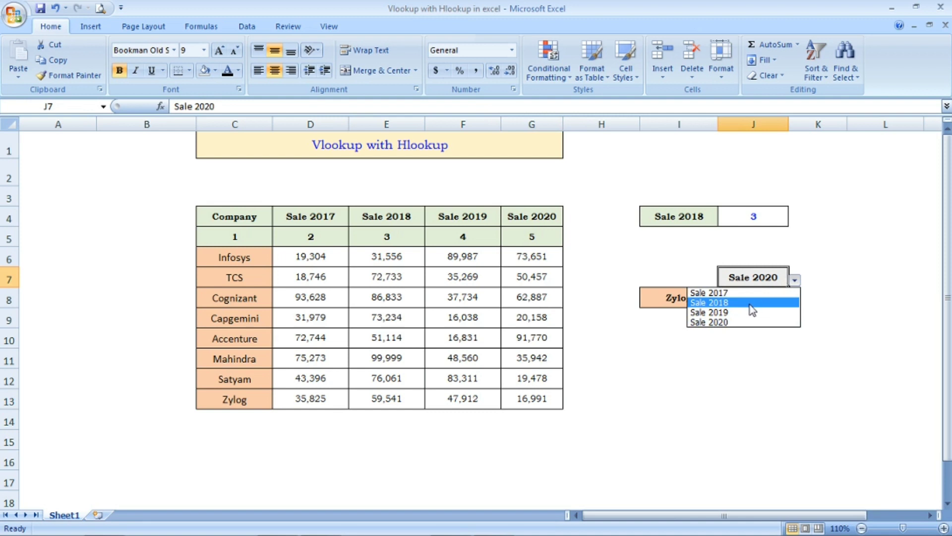
pyautogui.click(749, 293)
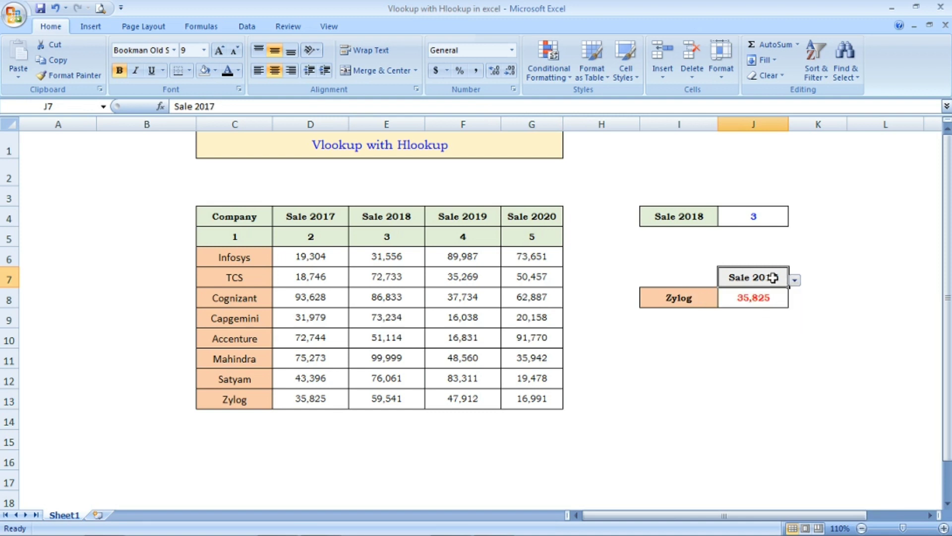
# Confirm J8's 35,825 matches Zylog's Sale 2017 figure, then show J7's year list
pyautogui.click(320, 400)
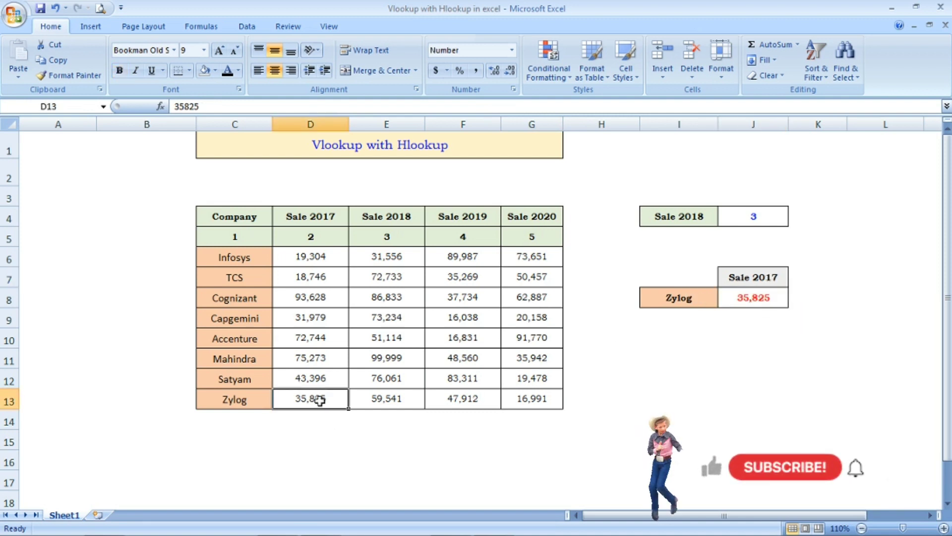
pyautogui.click(779, 291)
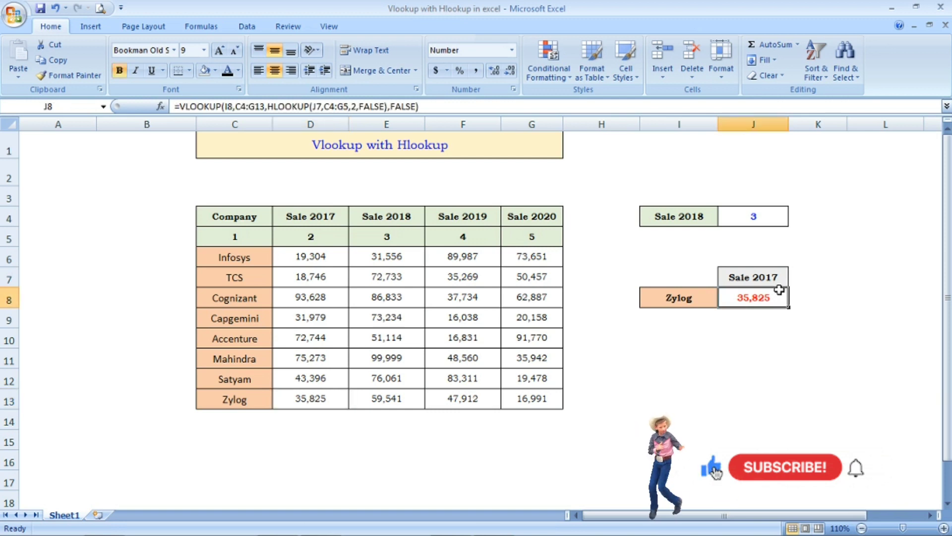
pyautogui.click(733, 340)
pyautogui.click(691, 378)
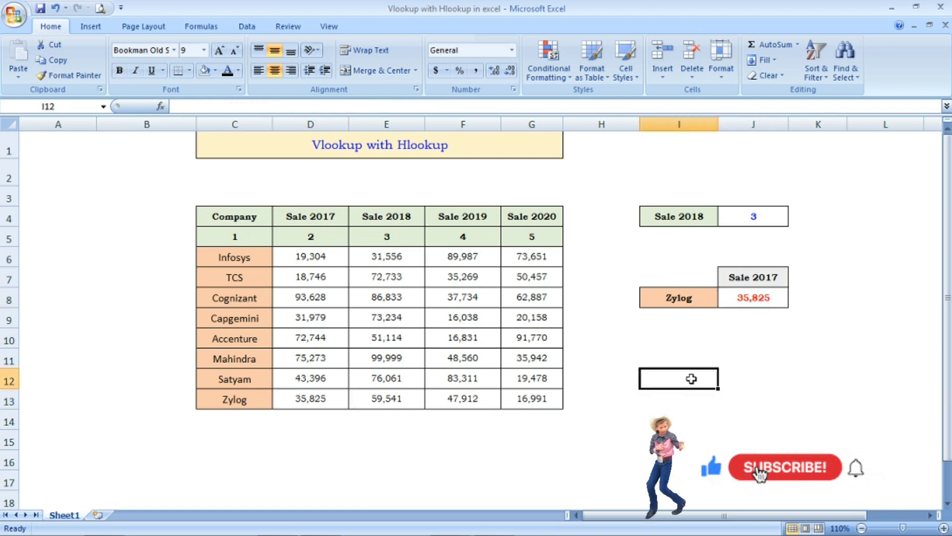
pyautogui.click(701, 299)
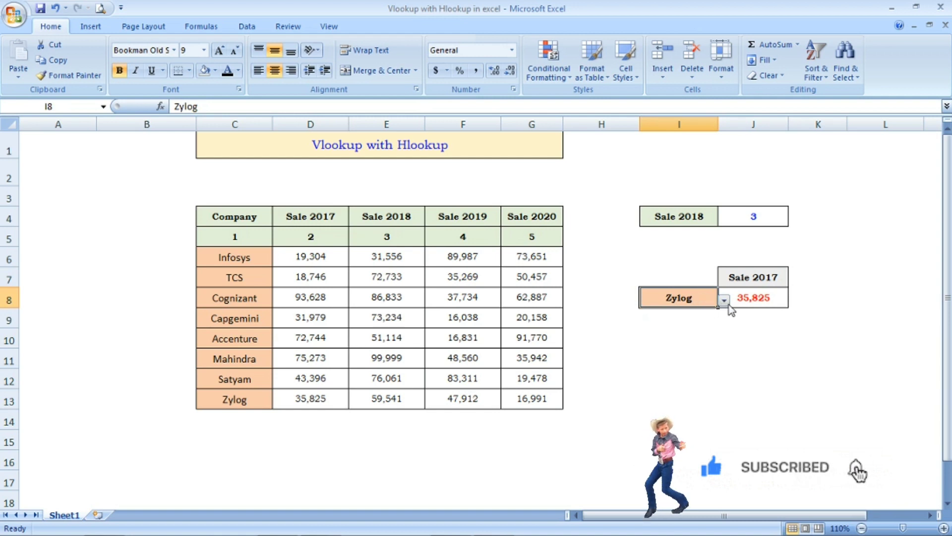
pyautogui.click(681, 356)
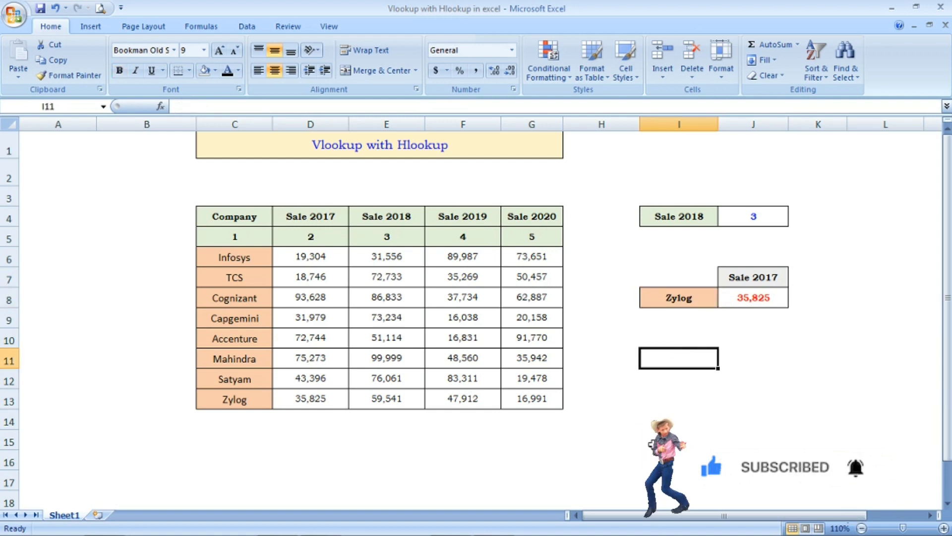
pyautogui.click(749, 276)
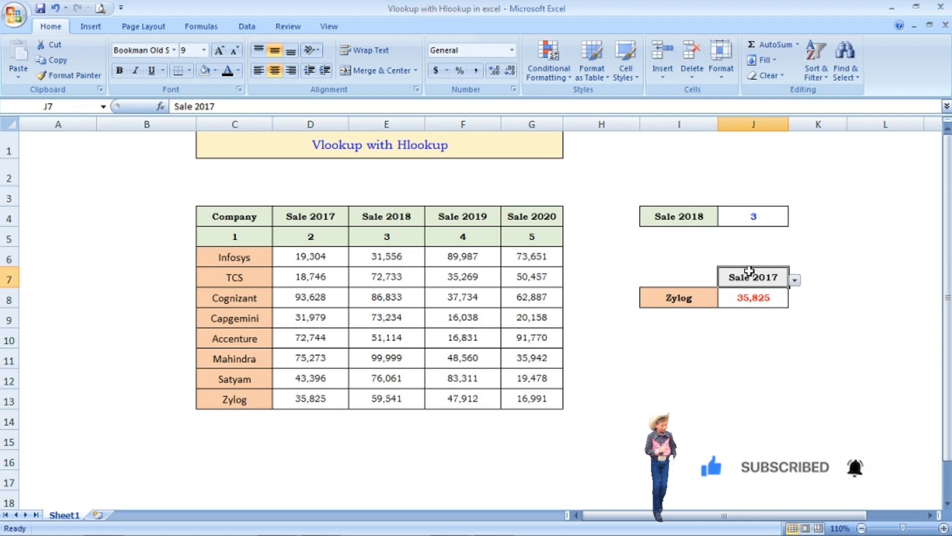
pyautogui.click(795, 281)
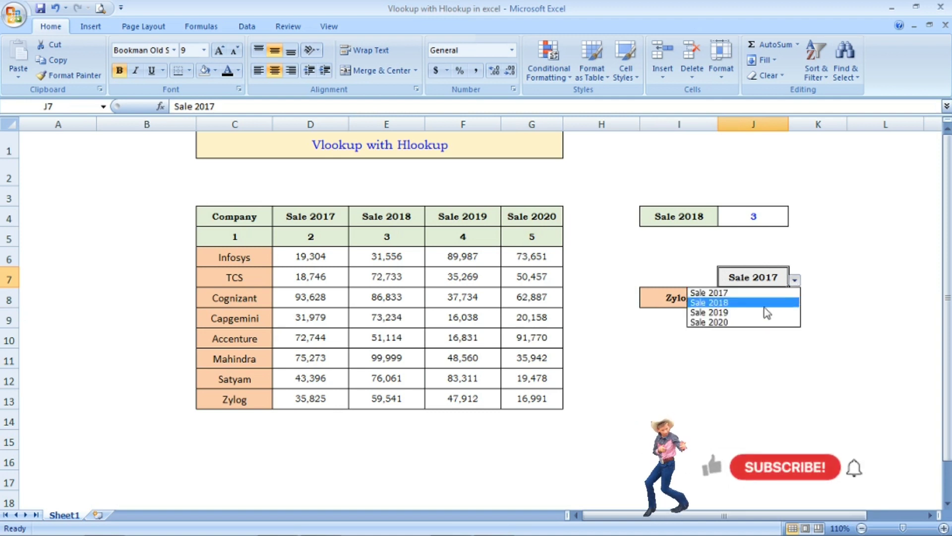